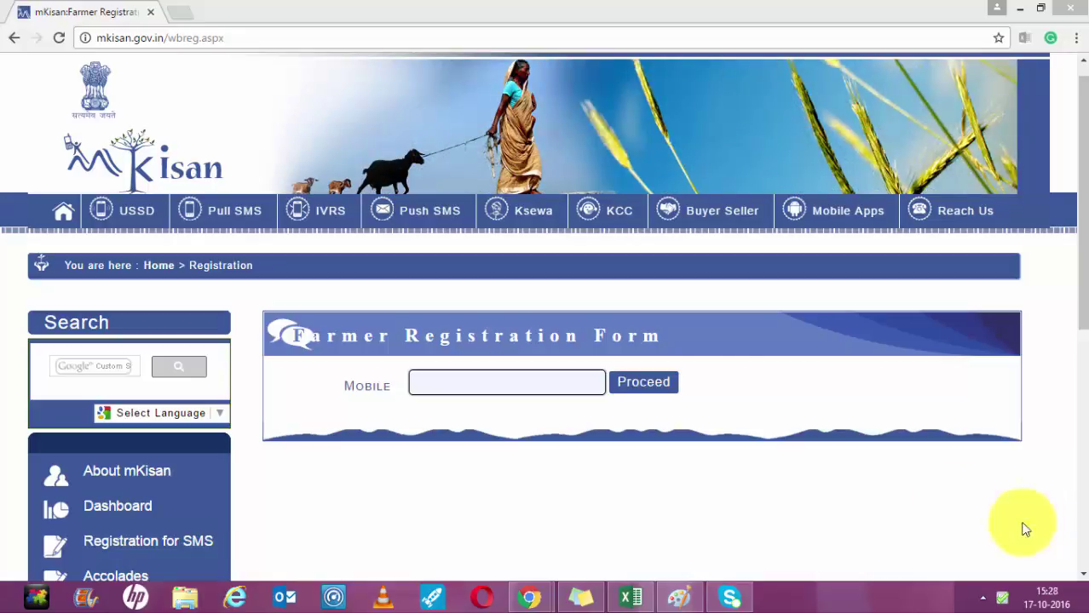
Go to mkisan.gov.in to load the mKisan home page.
click(369, 31)
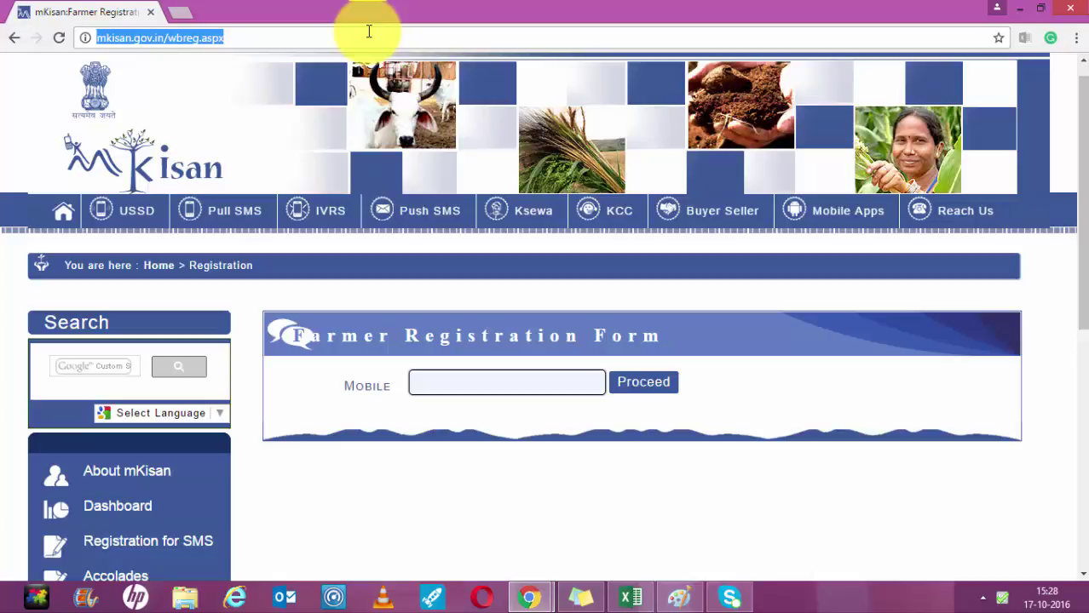
text(m)
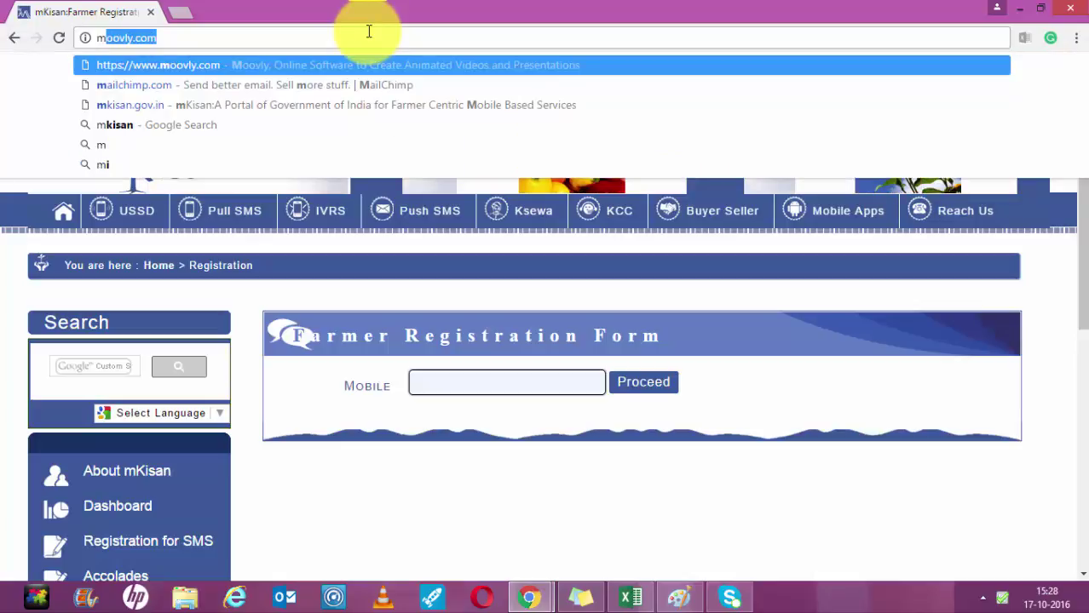
text(kisan)
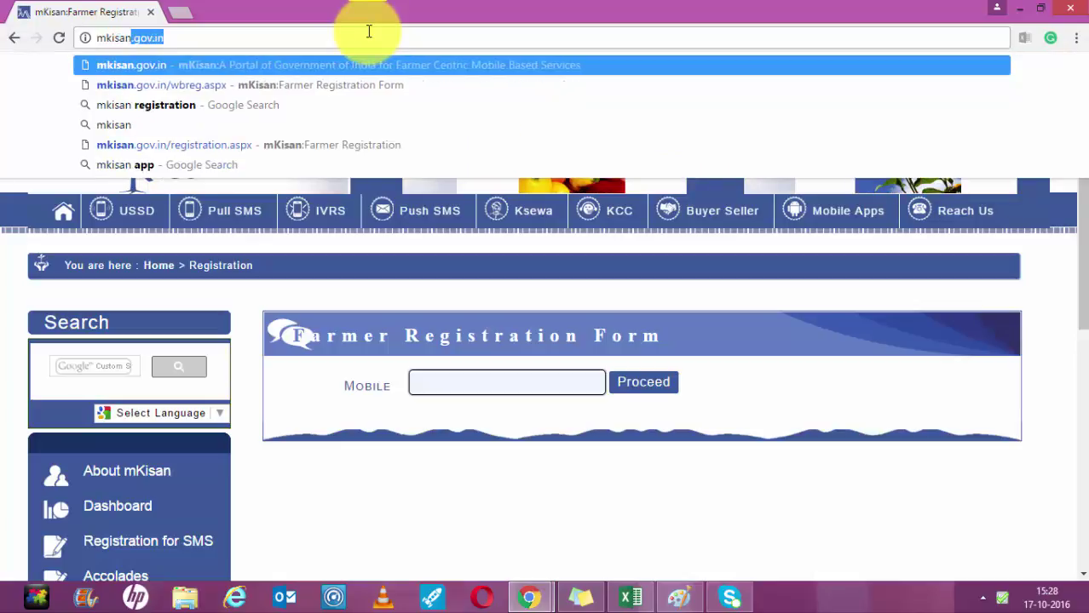
text(.gov.in)
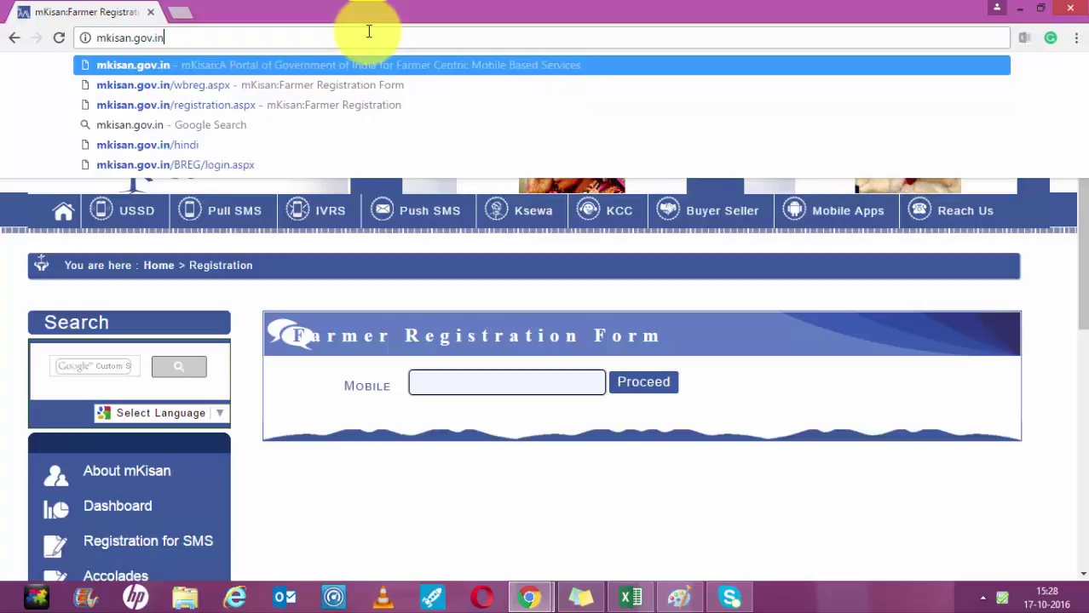
key(Return)
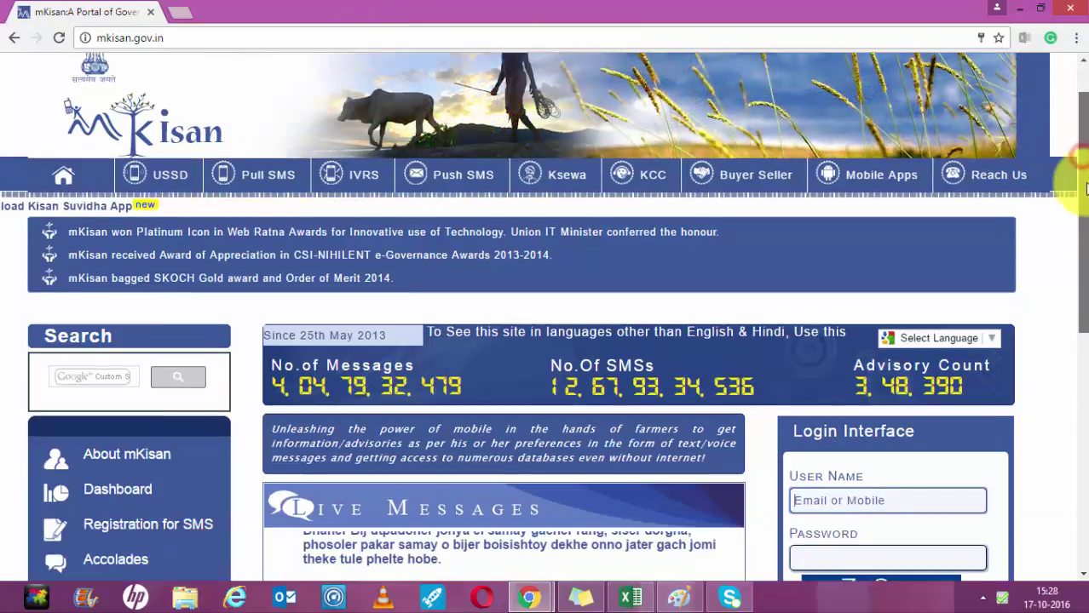
scroll(1084, 205, down, 1)
scroll(1086, 205, down, 3)
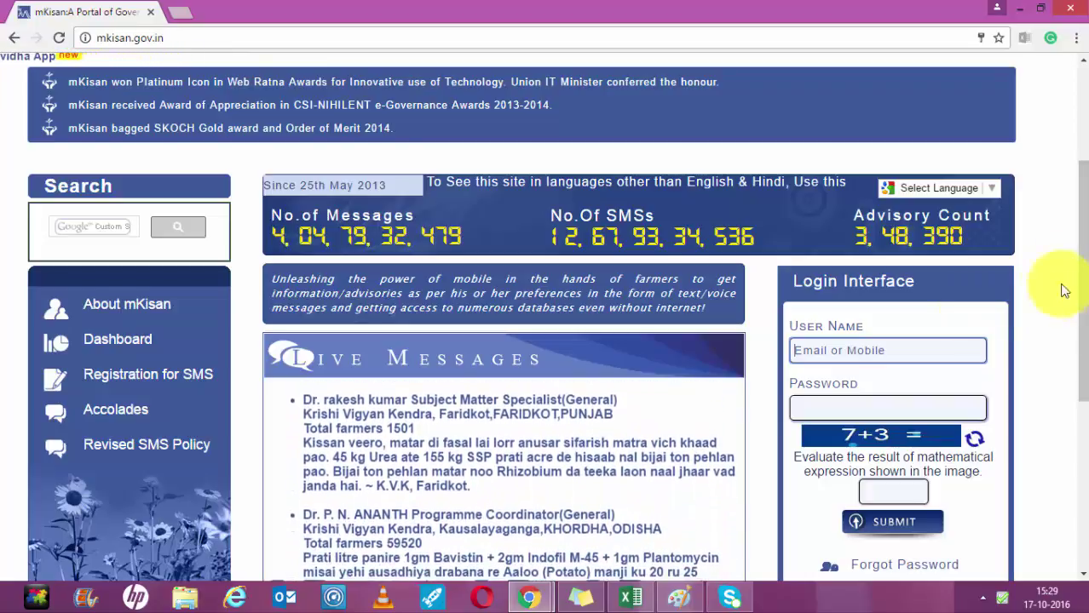
mouse_move(1069, 311)
mouse_down()
mouse_move(1084, 293)
mouse_move(1062, 236)
mouse_move(1063, 166)
mouse_move(1084, 314)
mouse_up()
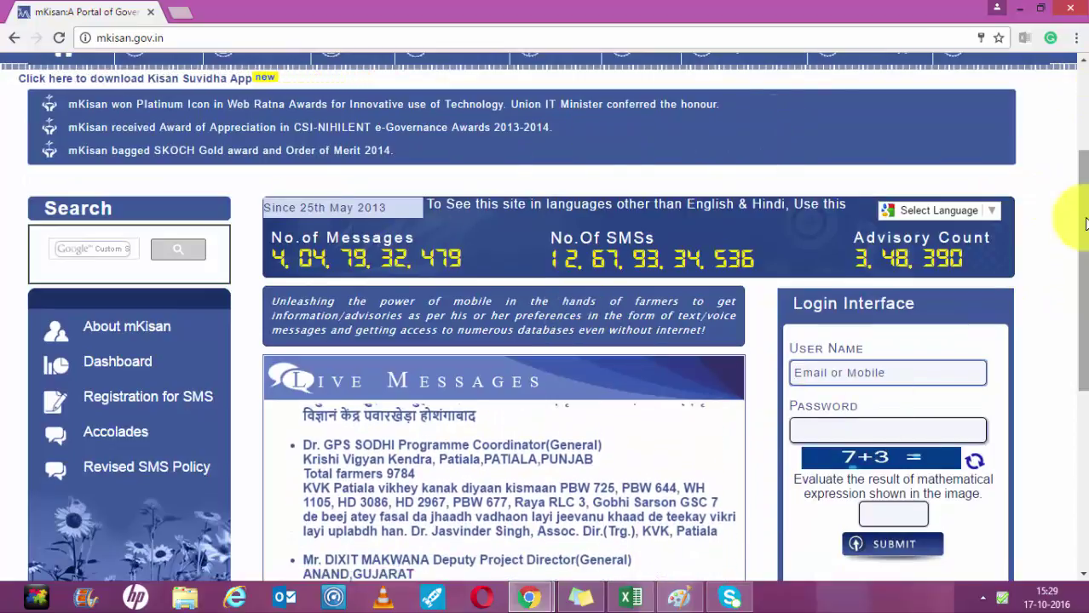
drag(1072, 219, 1071, 239)
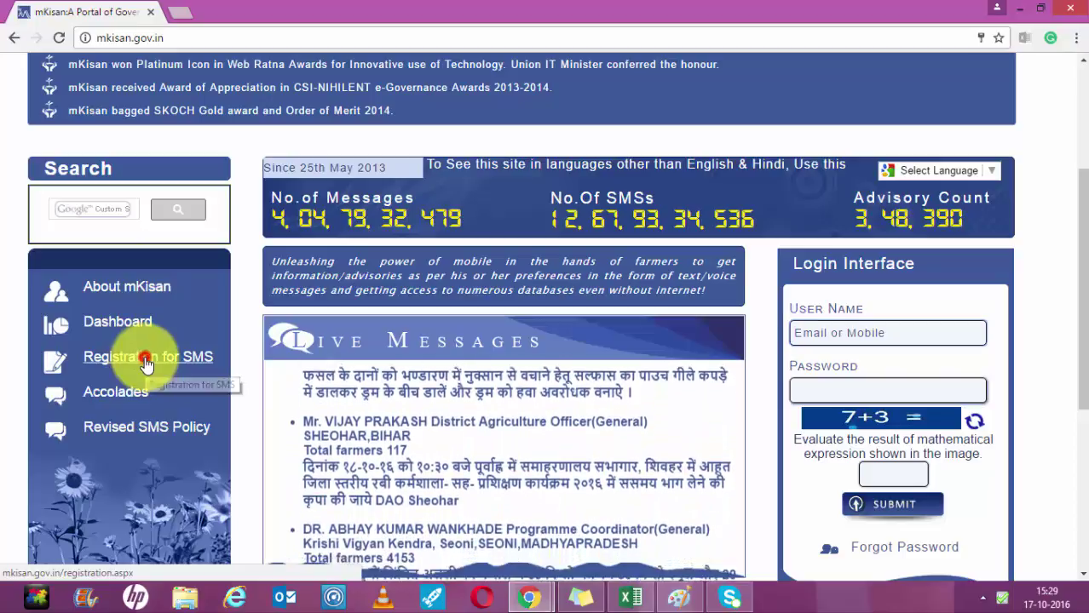
Reach the web Farmer Registration Form via Registration for SMS and the wbreg.aspx link.
click(147, 365)
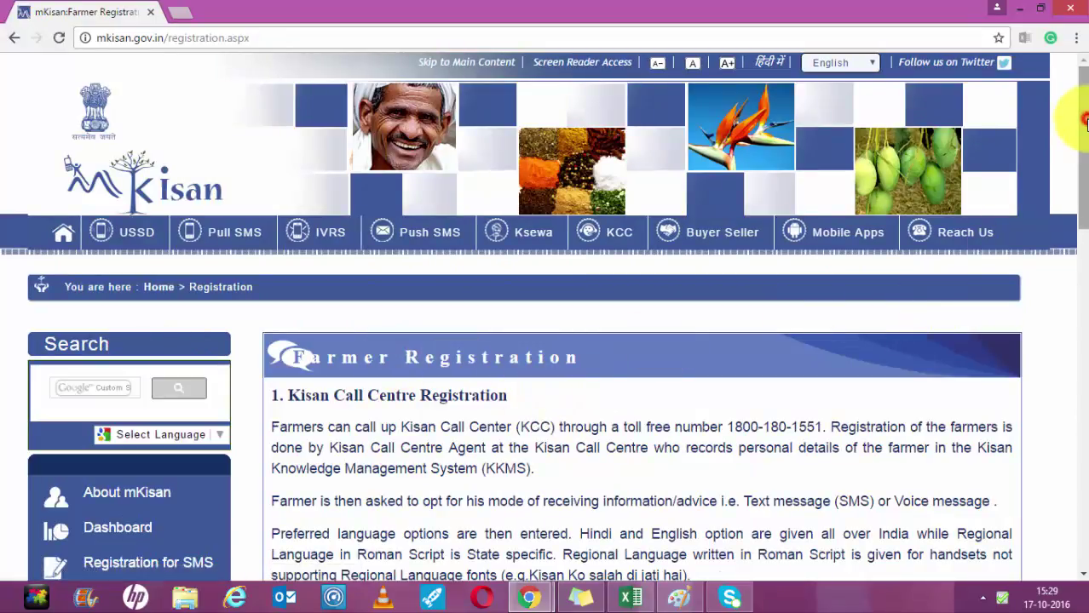
drag(1084, 125, 1079, 273)
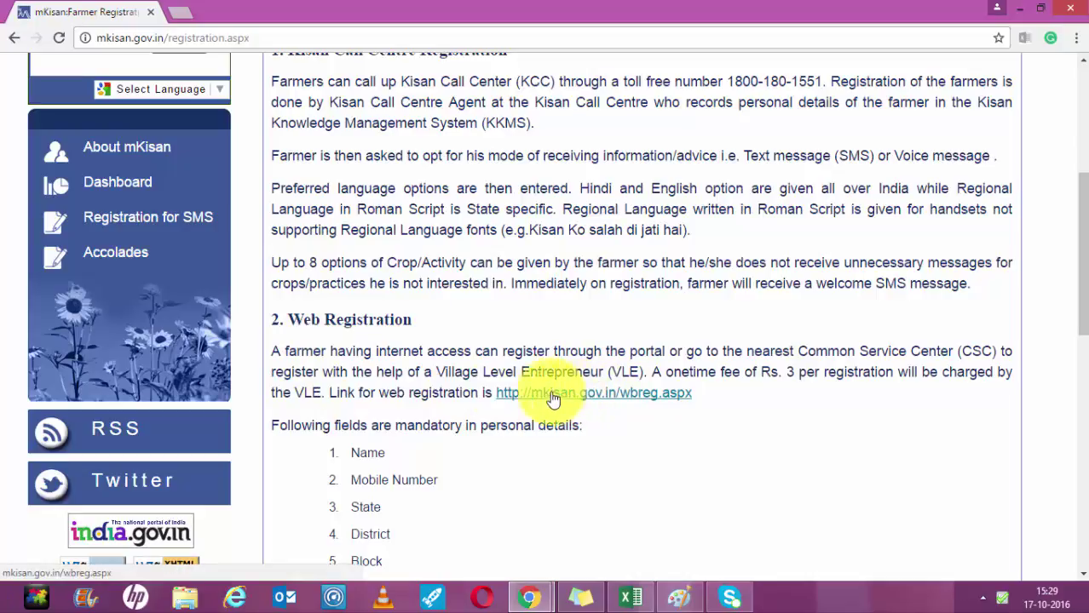
click(614, 397)
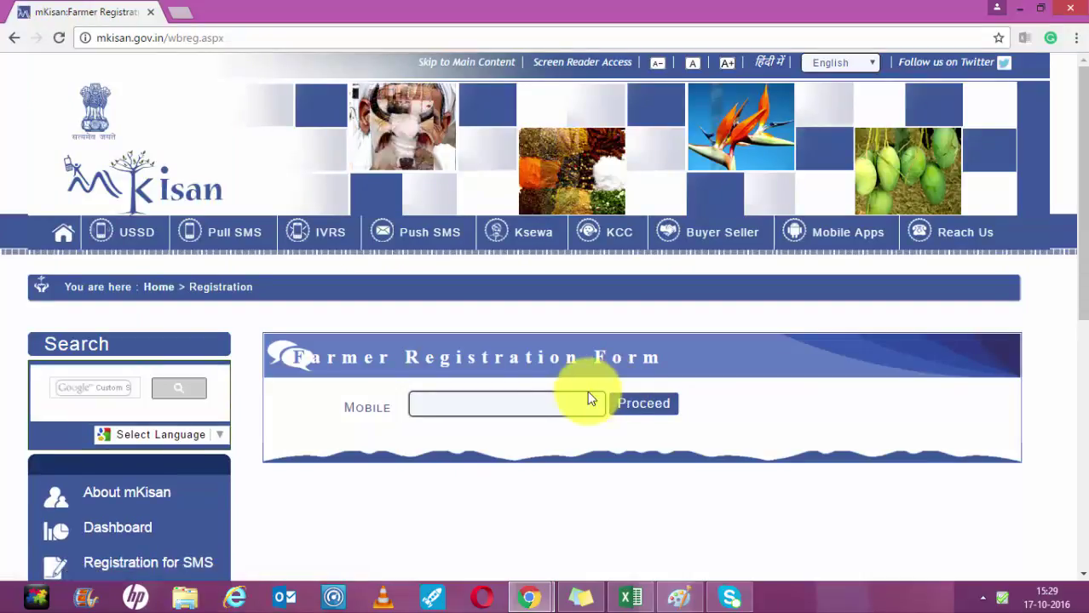
Enter the farmer's mobile number and proceed to the full registration form.
click(475, 401)
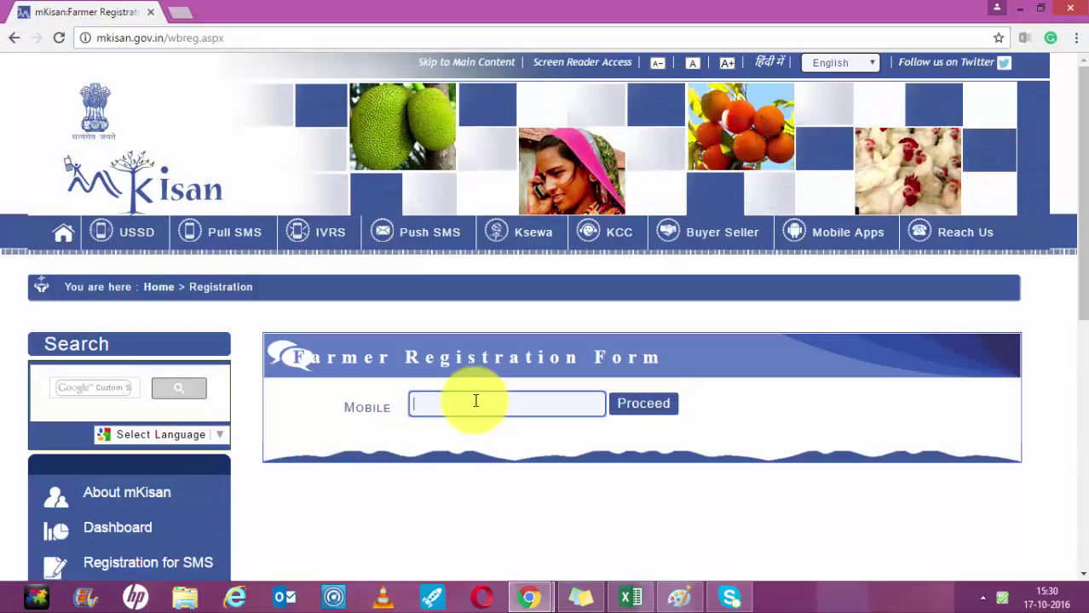
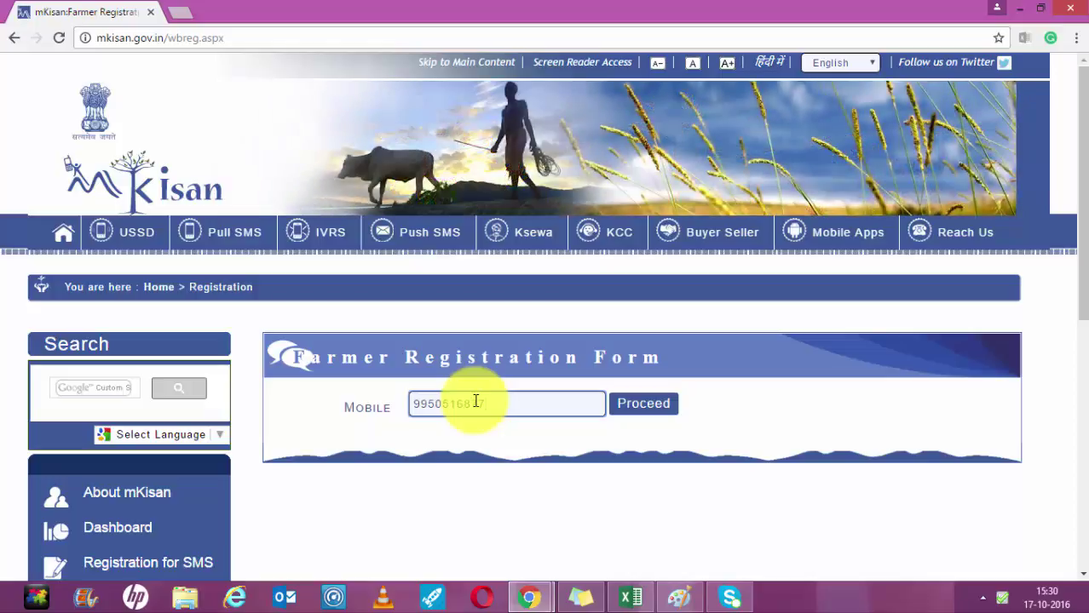
click(643, 408)
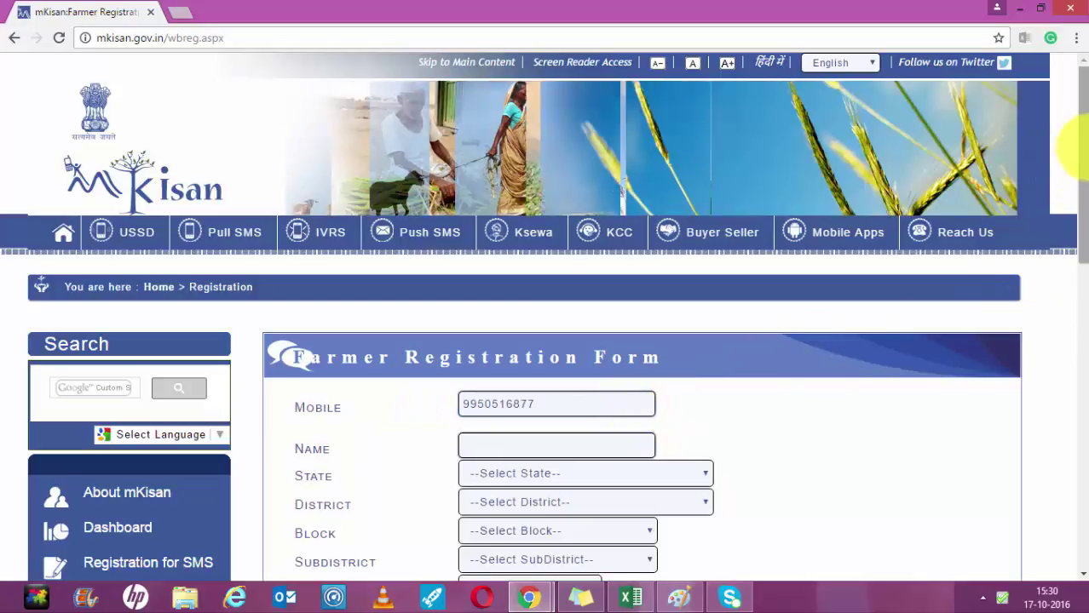
Set the farmer's state to UTTARAKHAND.
scroll(1083, 267, down, 6)
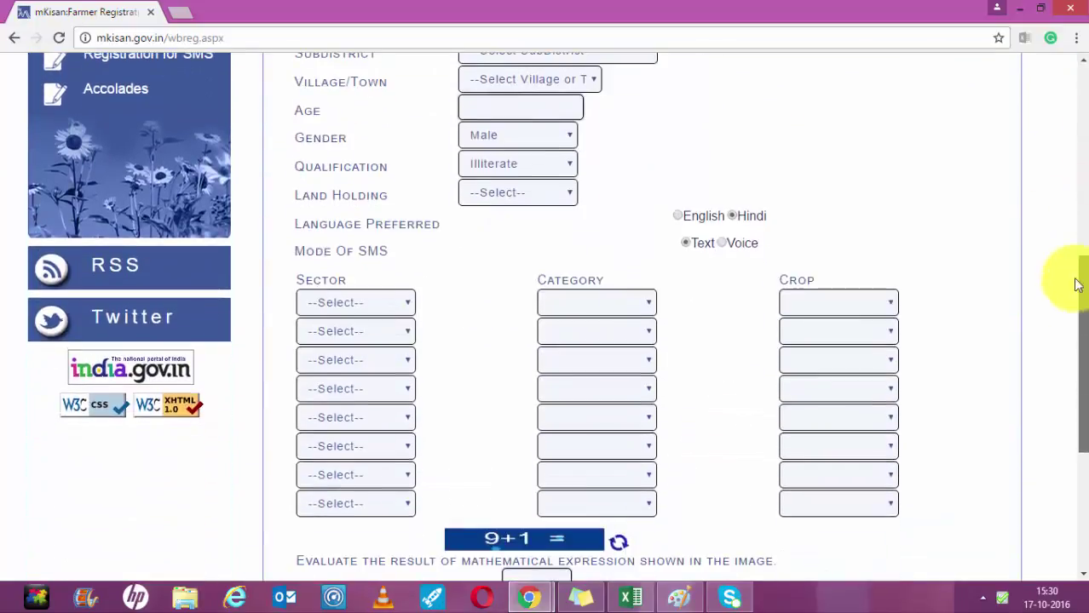
scroll(1083, 255, up, 5)
scroll(1083, 233, down, 3)
scroll(1065, 231, up, 2)
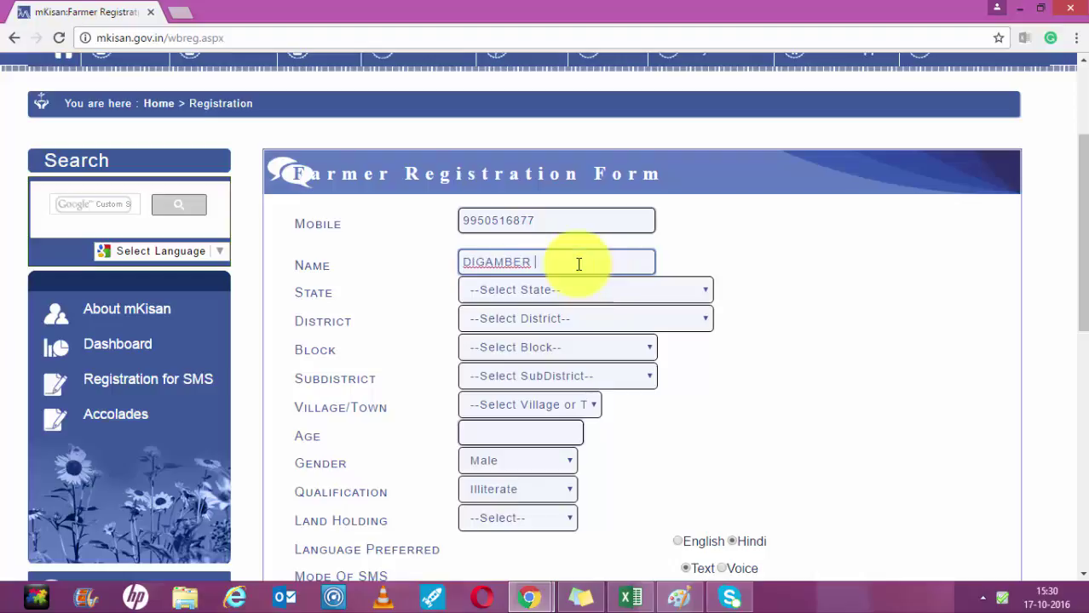
click(704, 291)
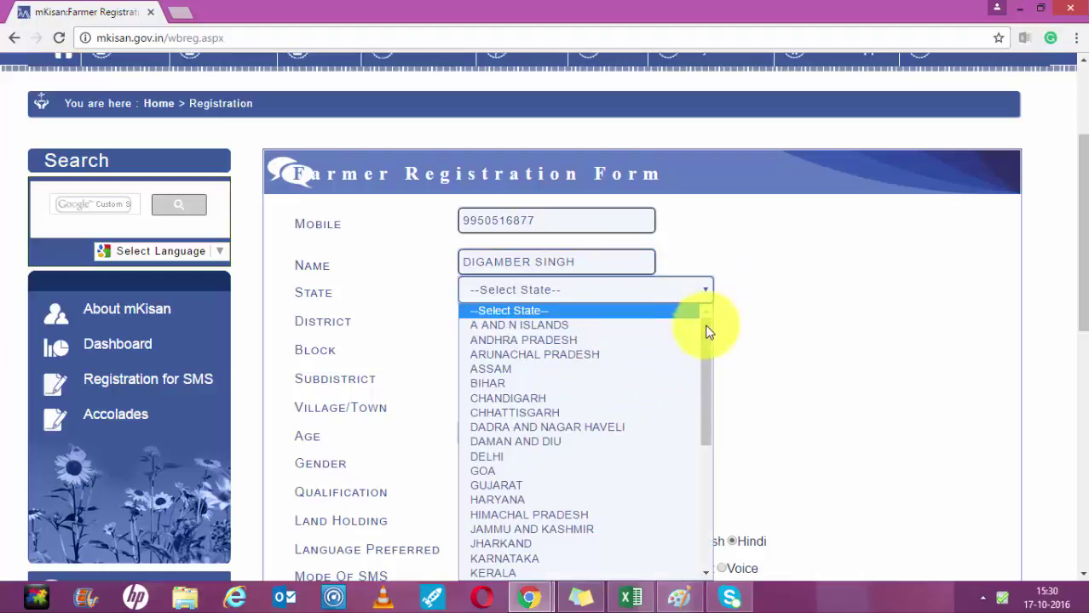
drag(707, 328, 705, 419)
drag(1082, 230, 1082, 296)
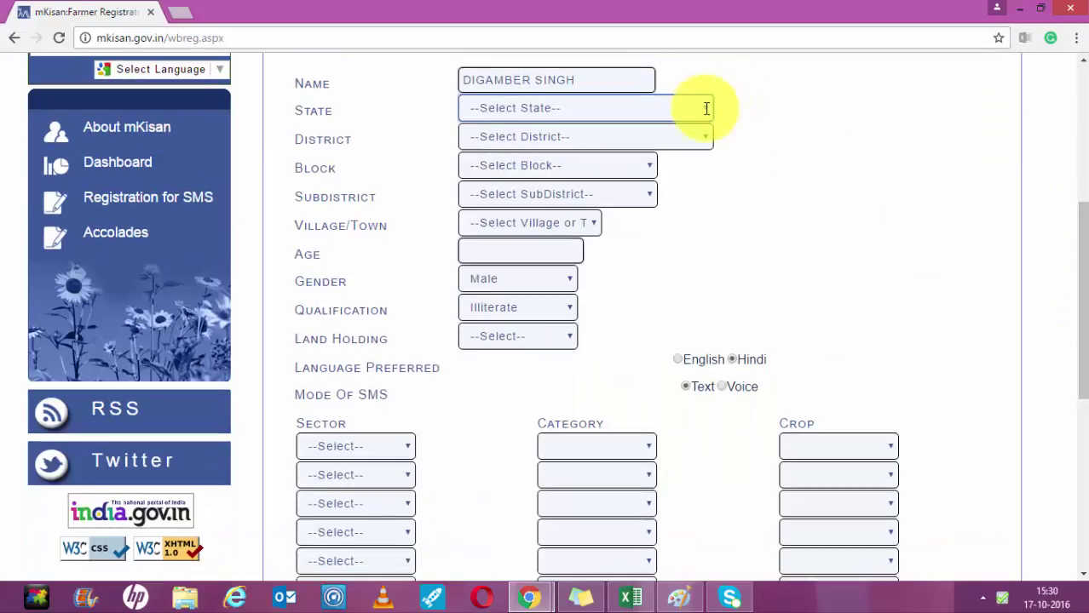
click(705, 110)
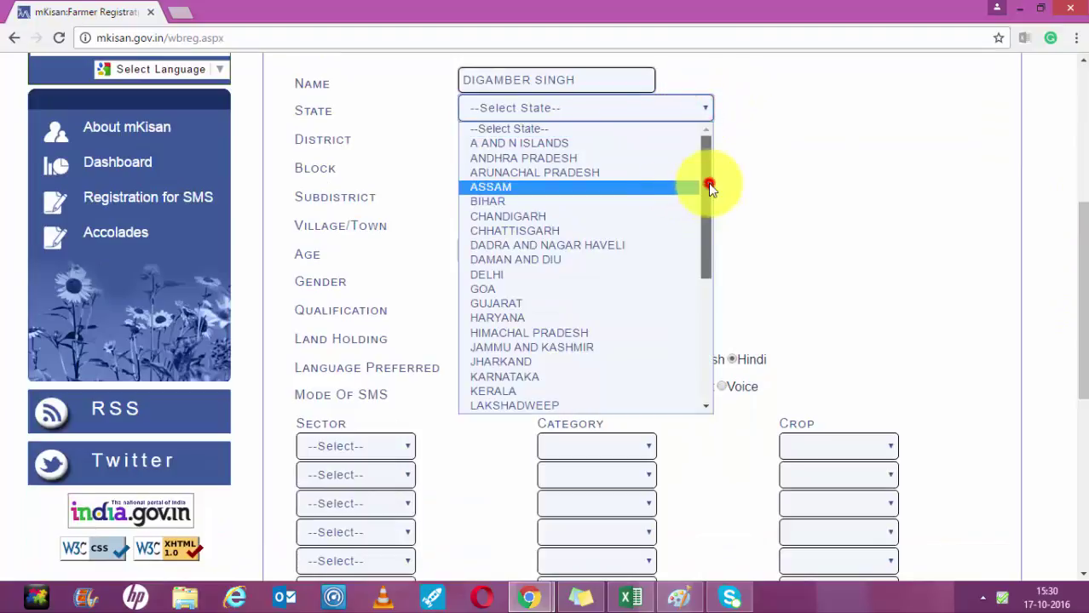
drag(708, 183, 707, 259)
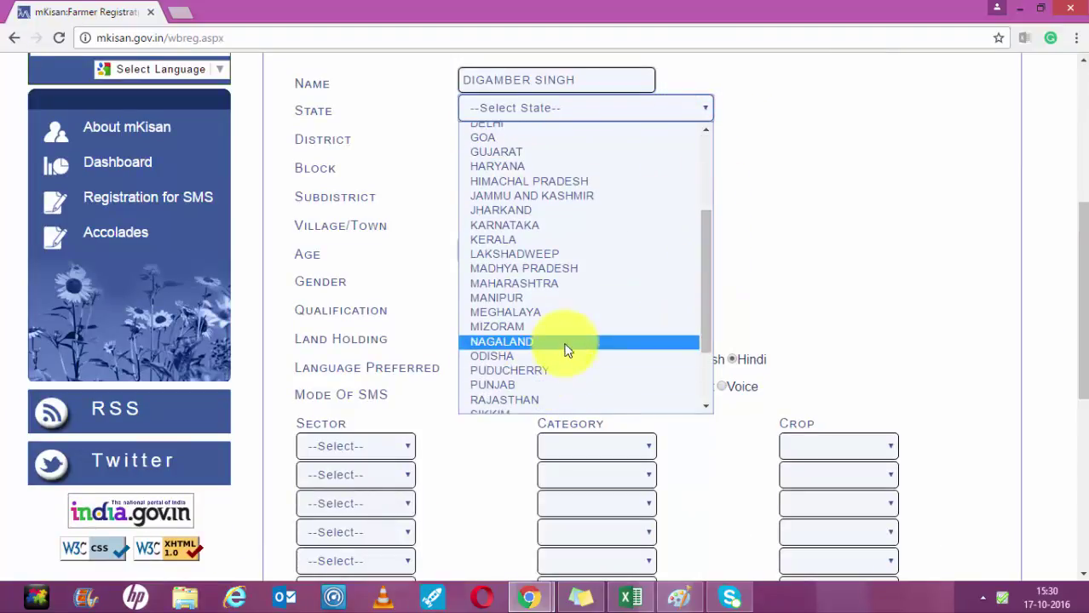
key(u)
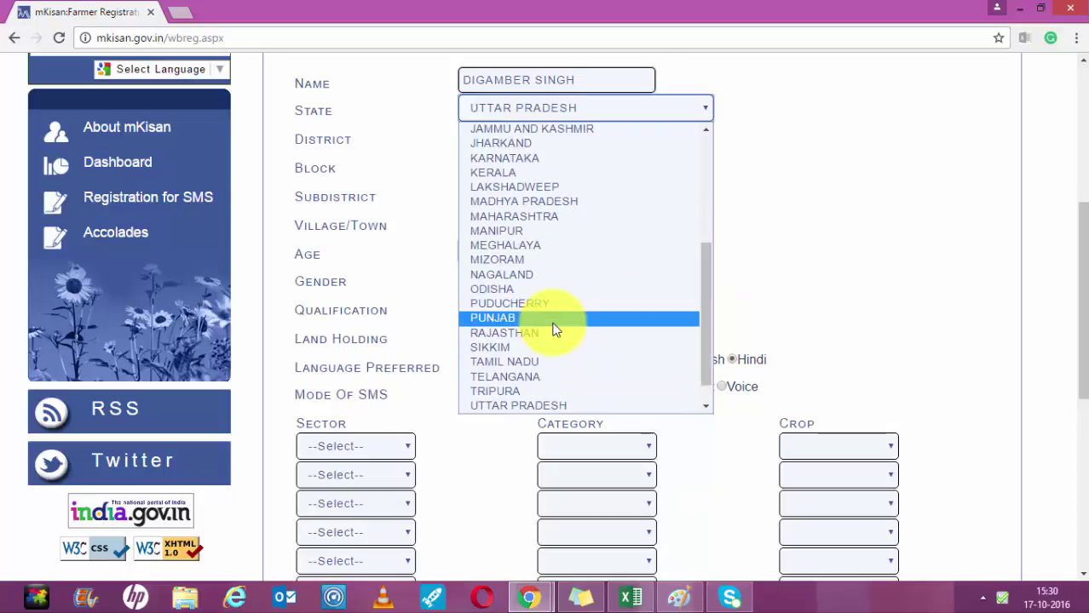
key(u)
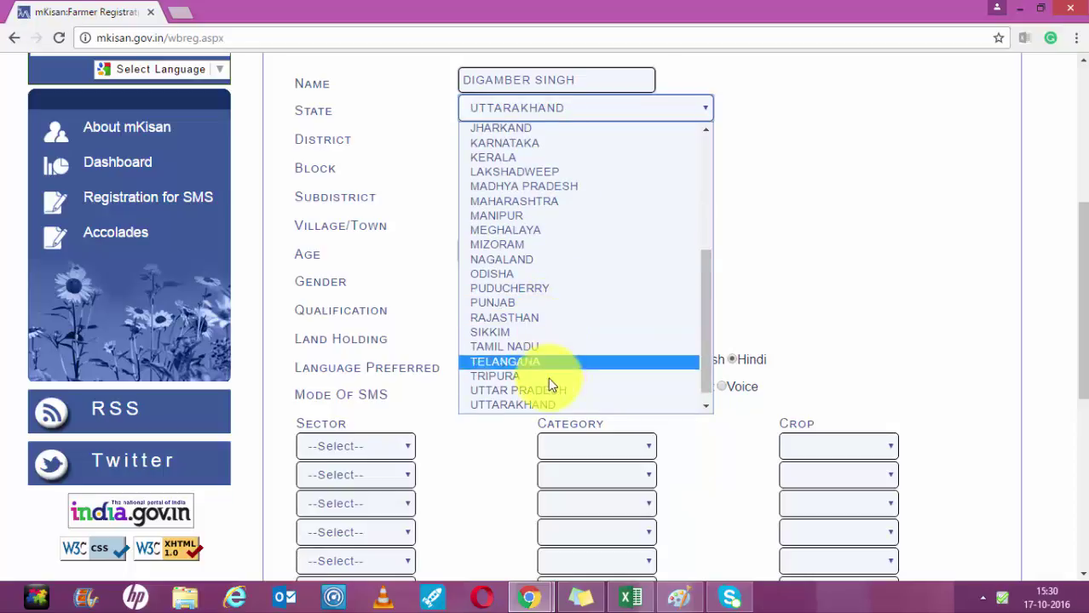
click(545, 406)
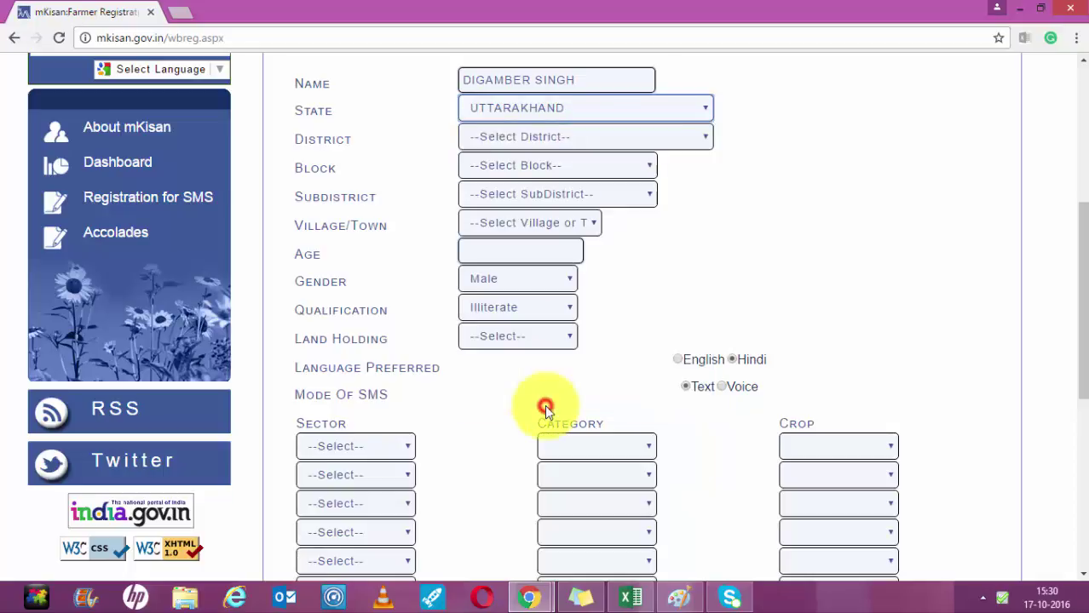
Choose district PITHORAGARH, block DIDIHAT and subdistrict Didihat.
click(697, 137)
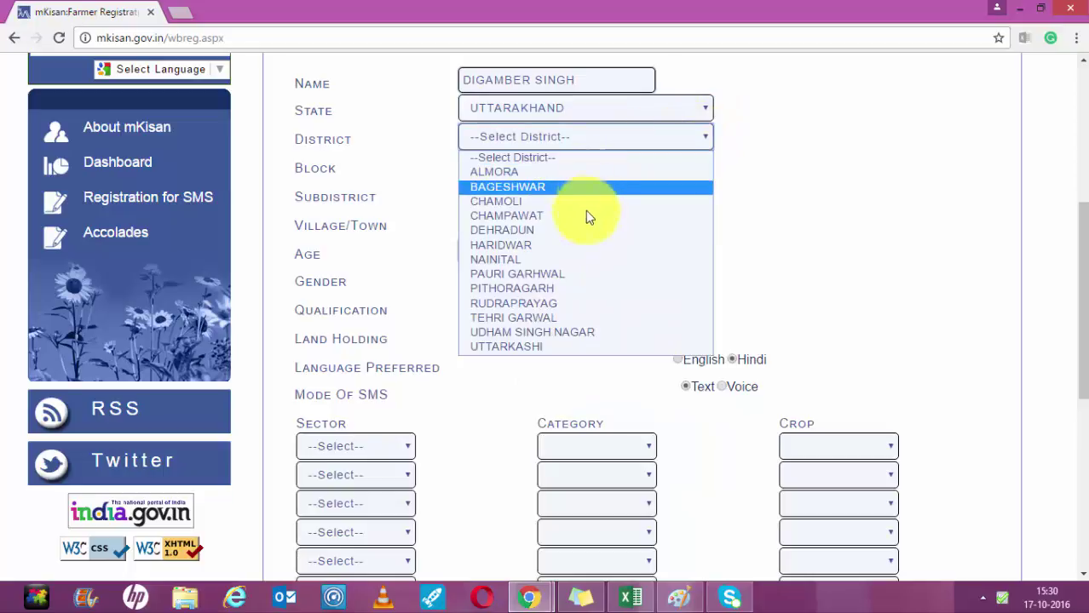
click(570, 291)
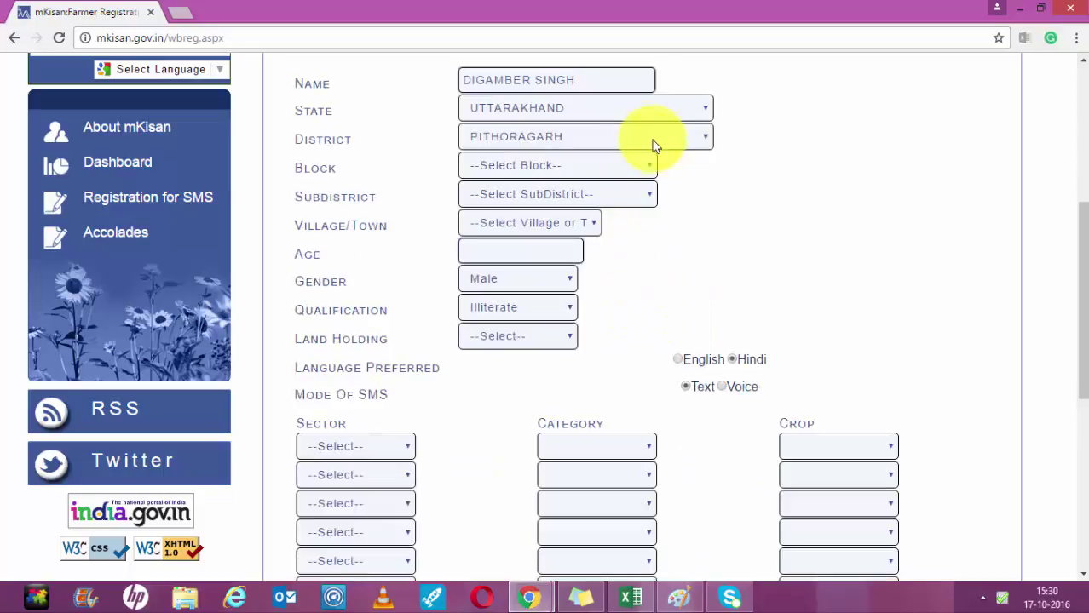
click(649, 165)
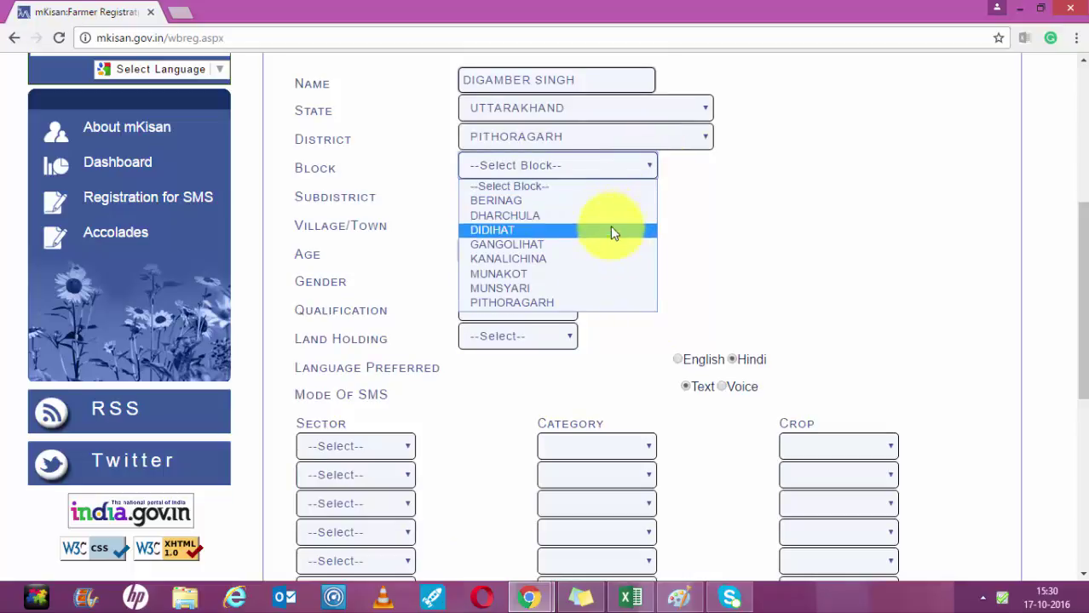
click(610, 230)
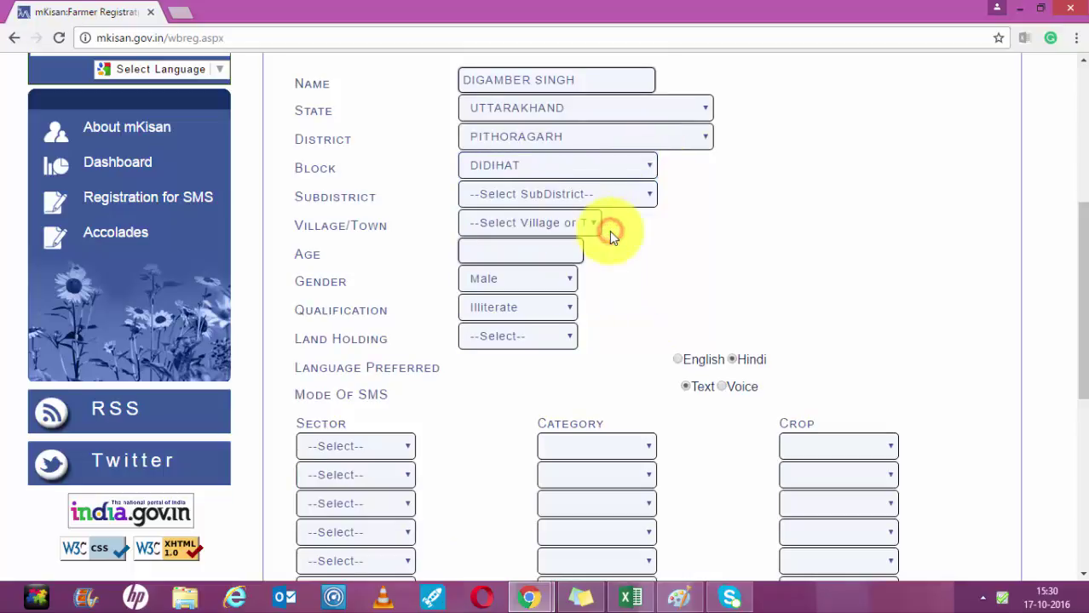
click(652, 194)
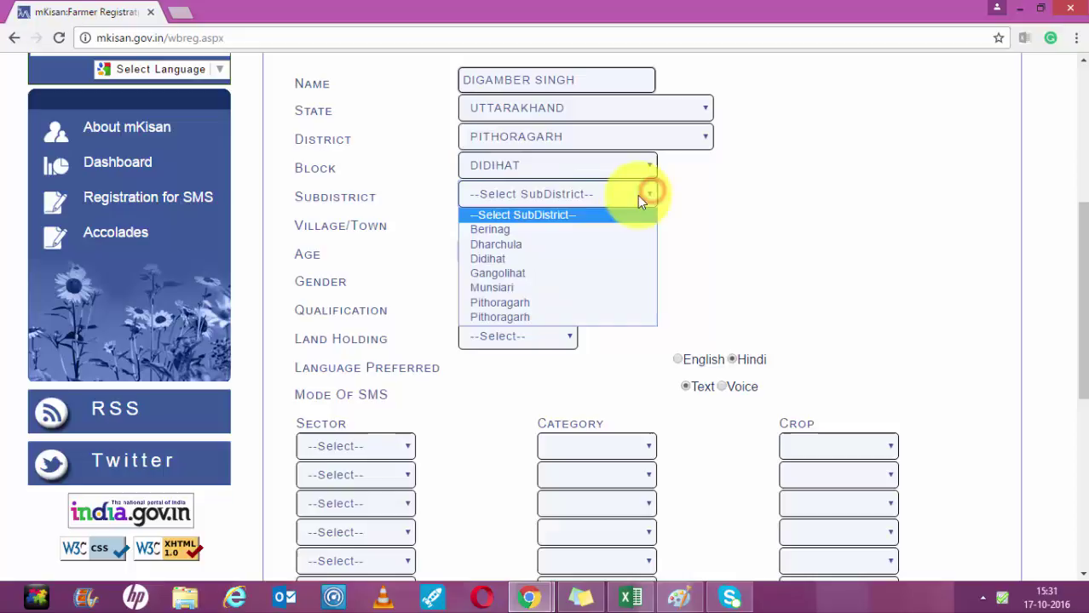
click(583, 257)
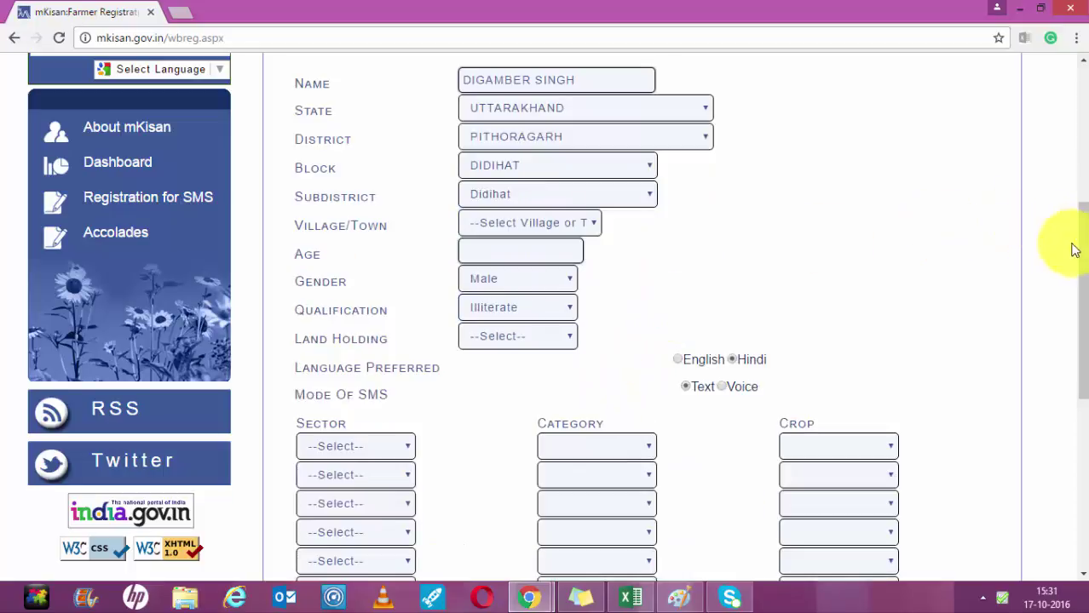
Set village/town to Didihat, age to 33 and qualification to Graduate.
click(595, 221)
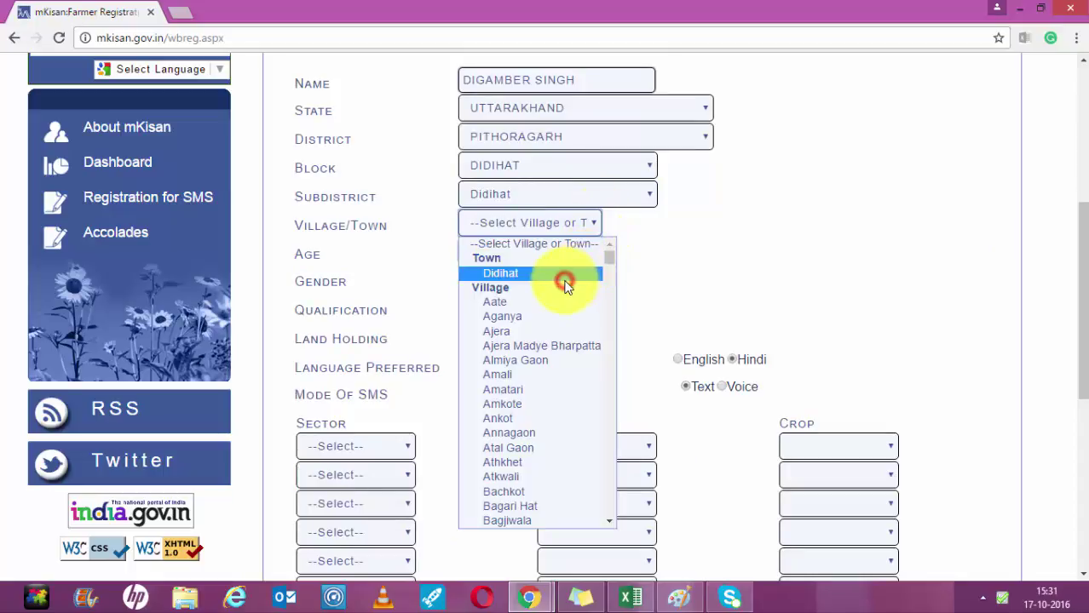
click(517, 276)
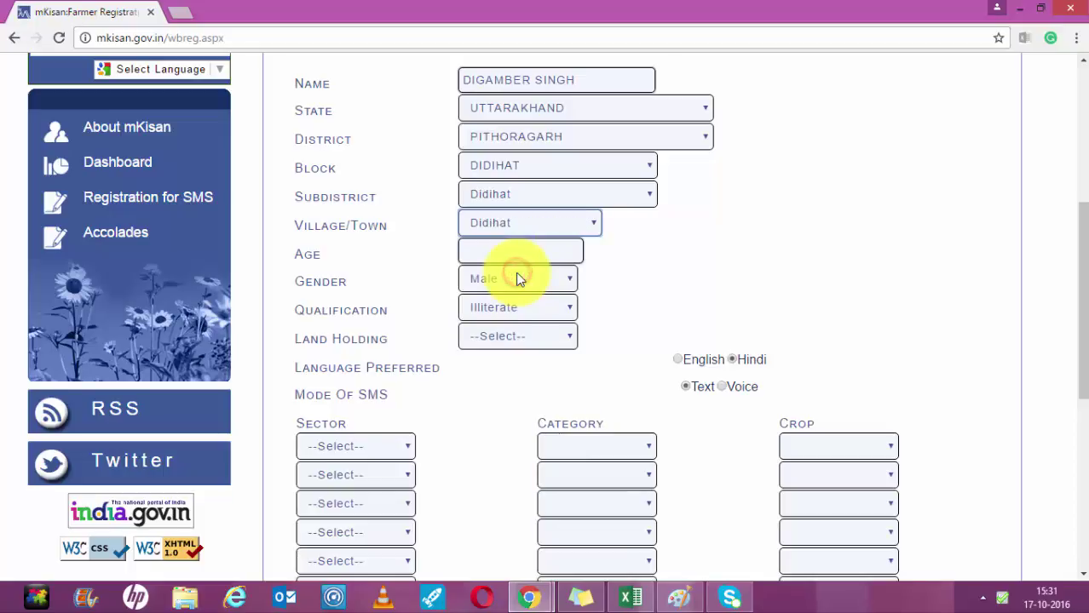
click(545, 253)
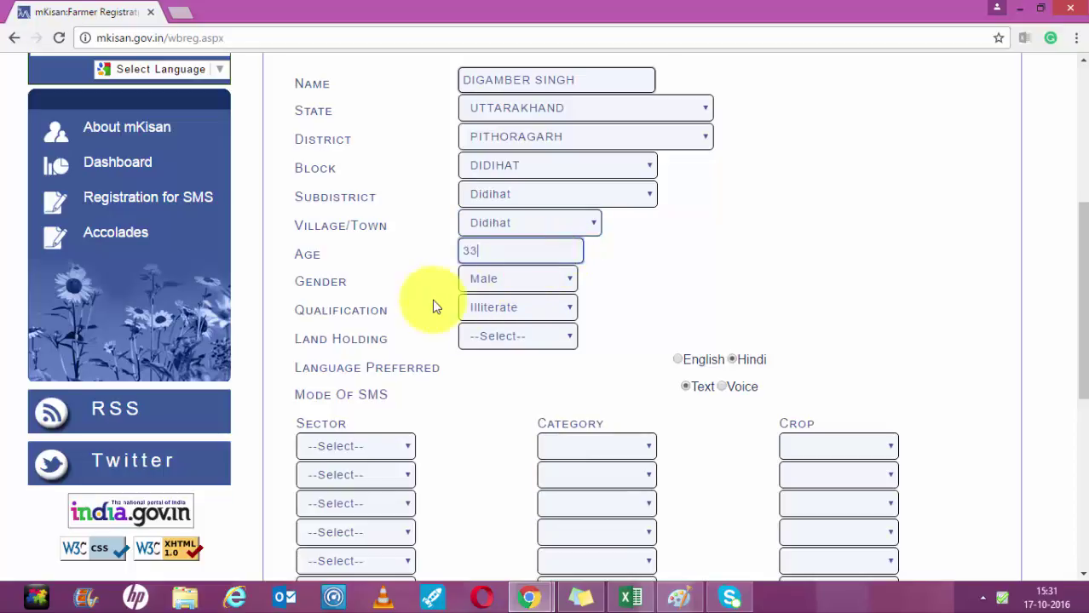
click(562, 306)
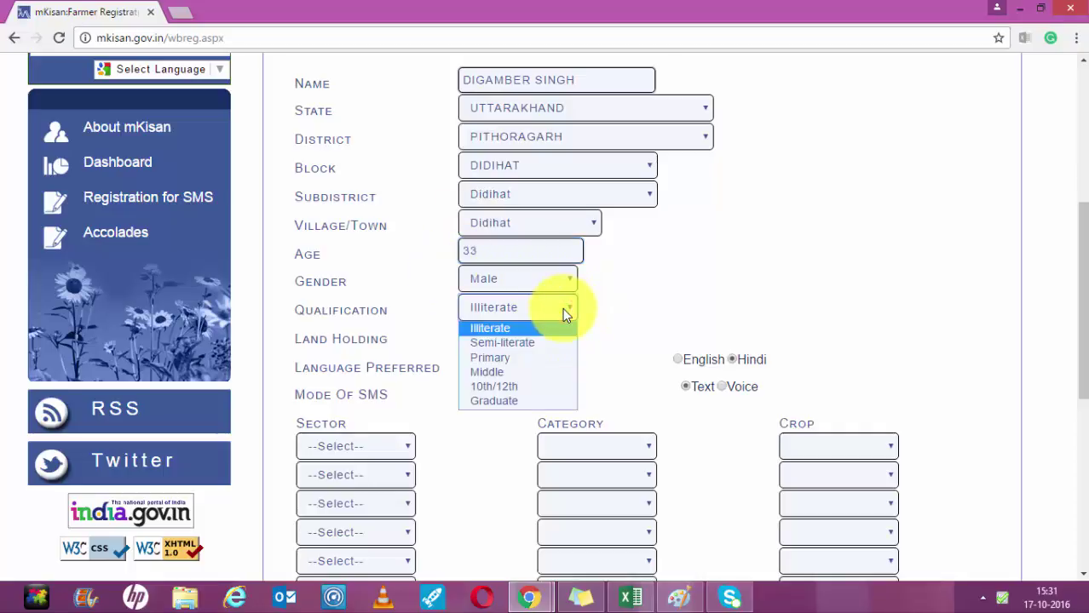
click(532, 402)
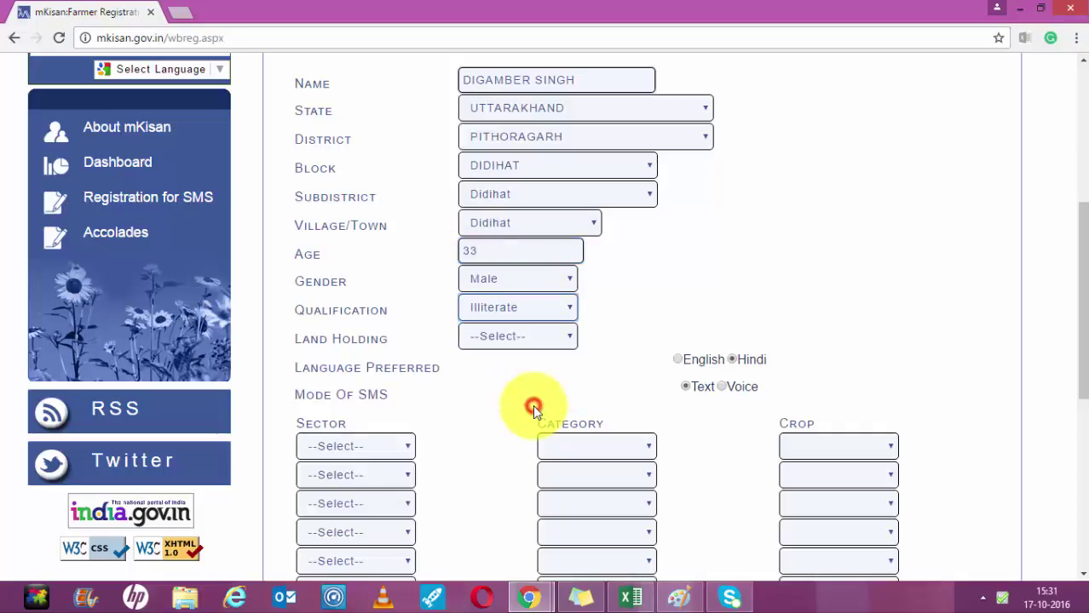
click(566, 334)
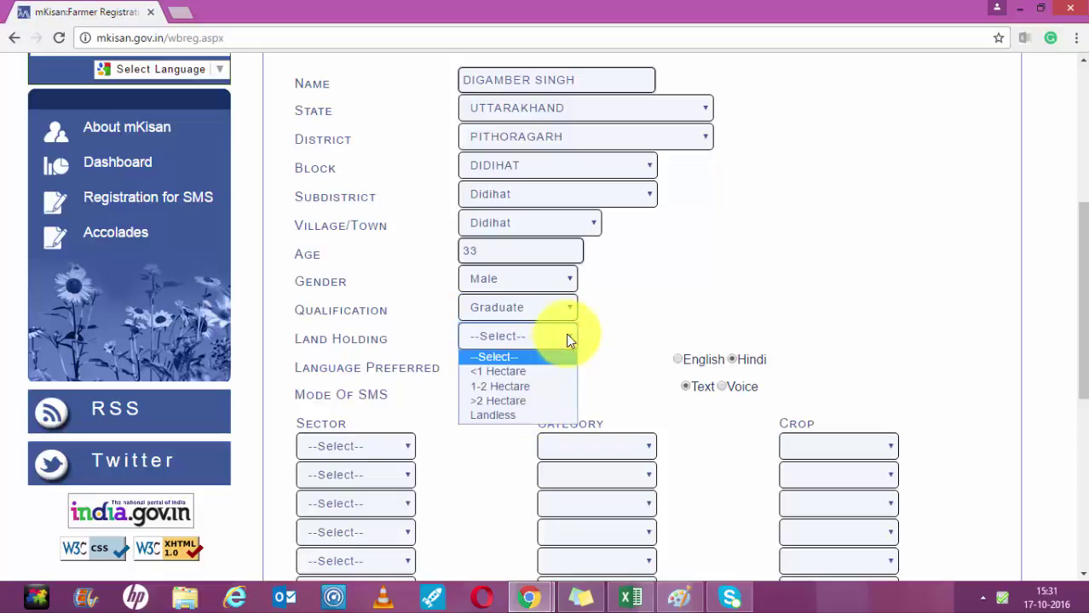
Set land holding to >2 Hectare and add crop AGRICULTURE, Cereals, Paddy (Dhan) in the first row.
click(523, 402)
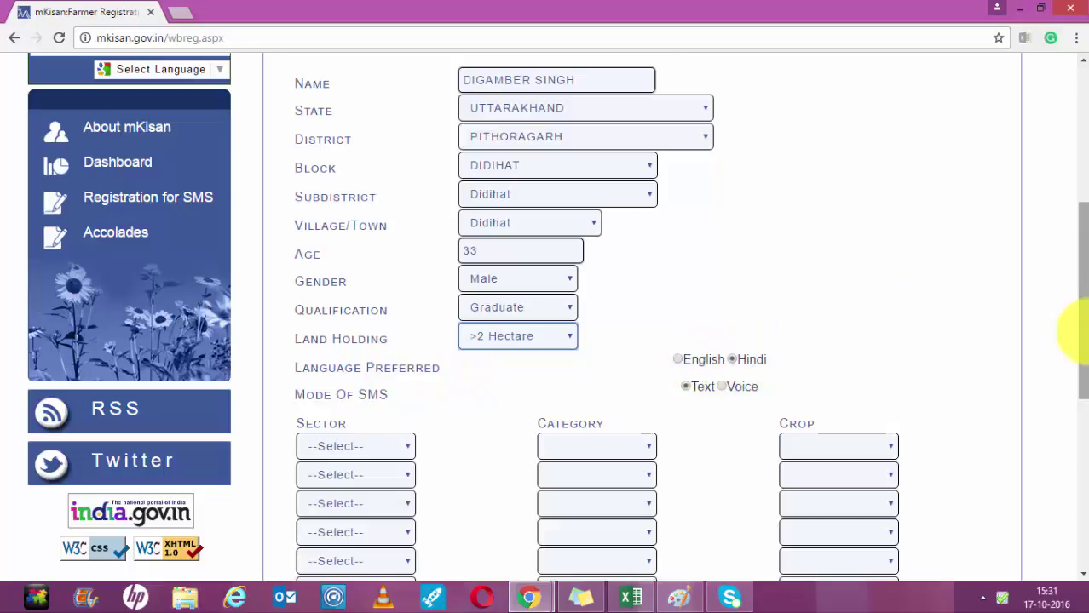
drag(1084, 332, 1076, 379)
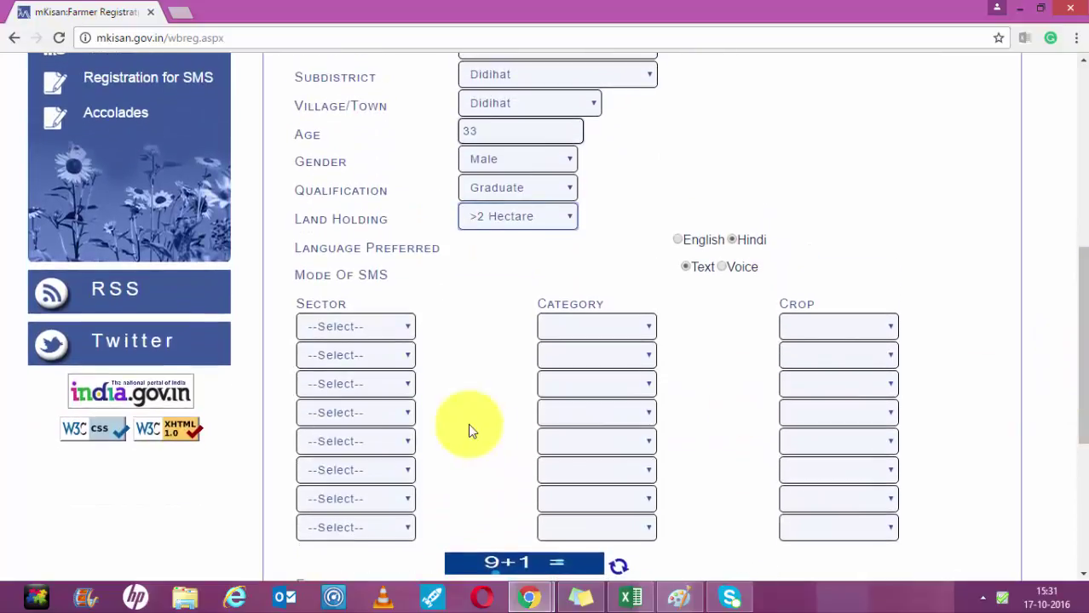
click(406, 326)
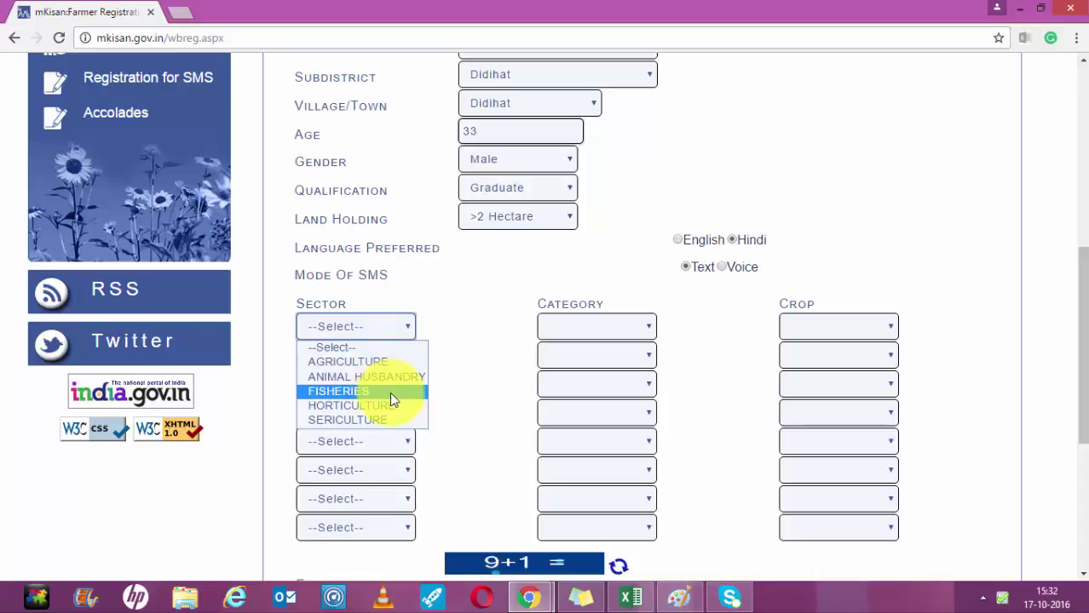
click(389, 366)
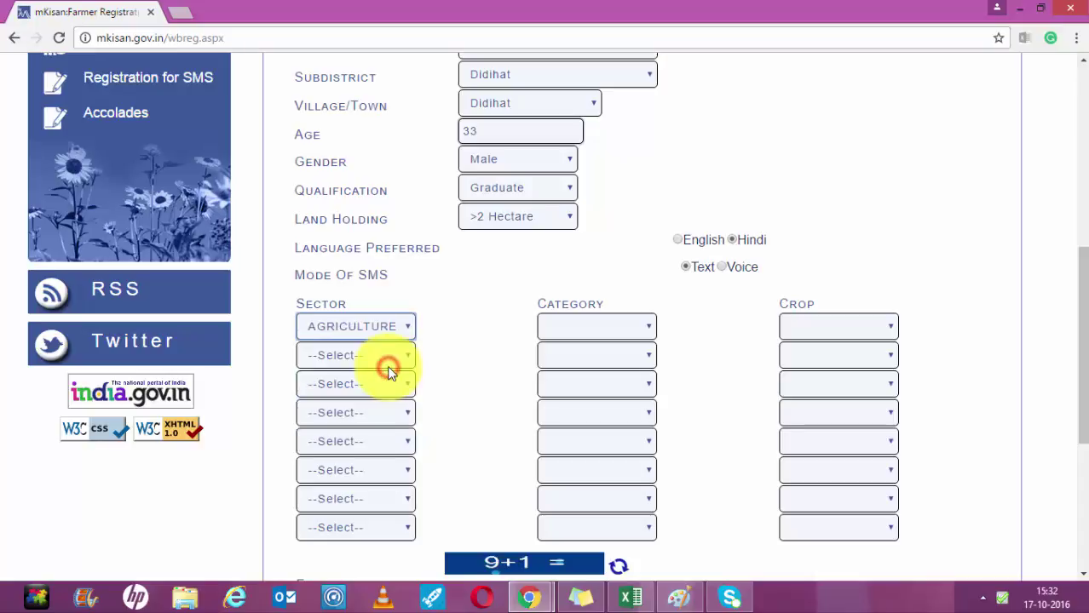
click(647, 327)
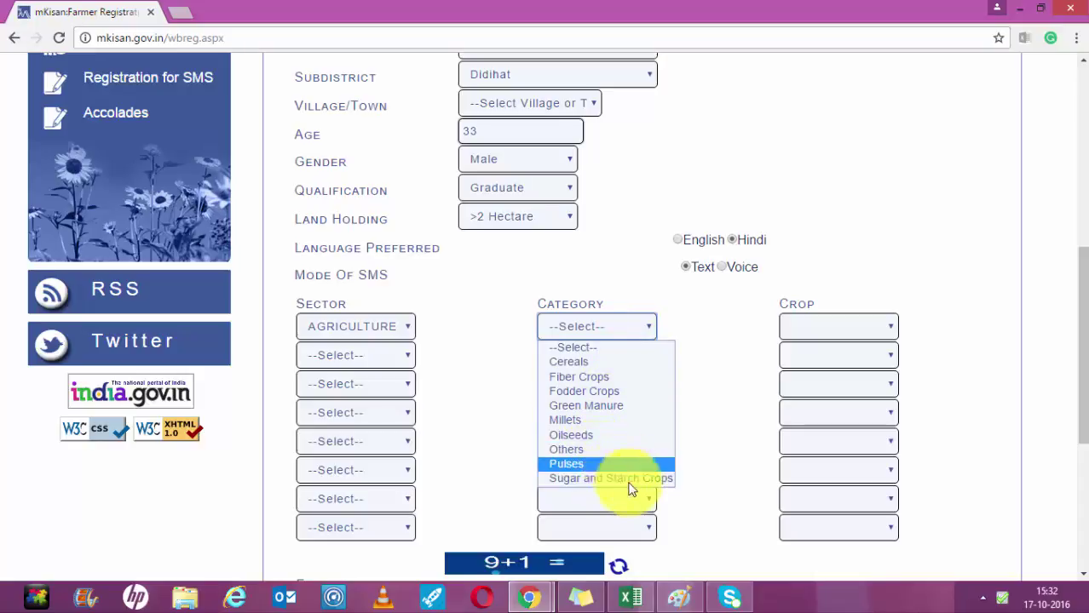
click(615, 365)
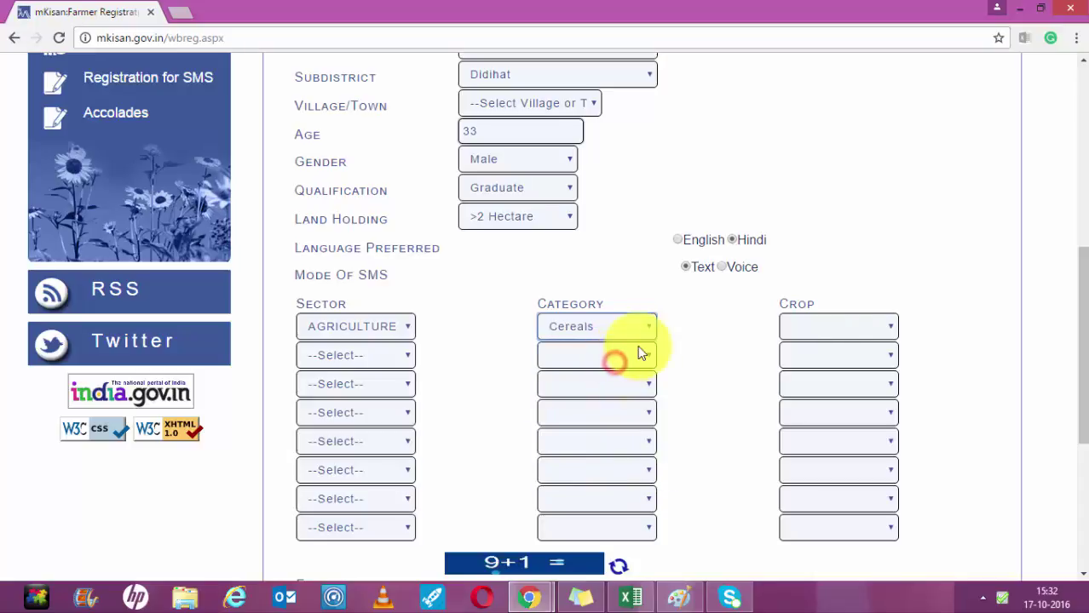
click(888, 328)
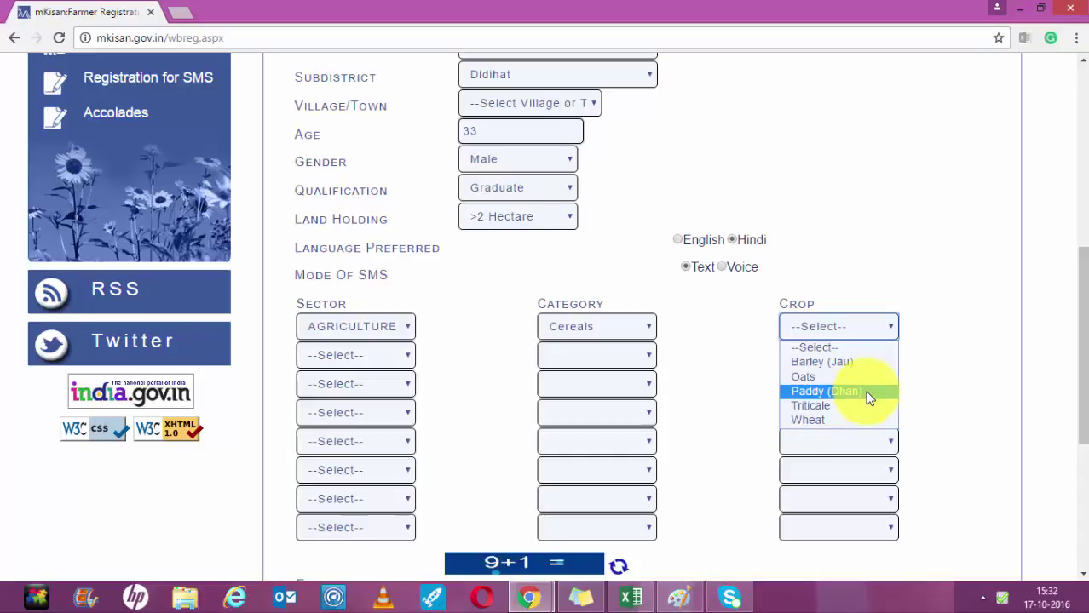
click(868, 398)
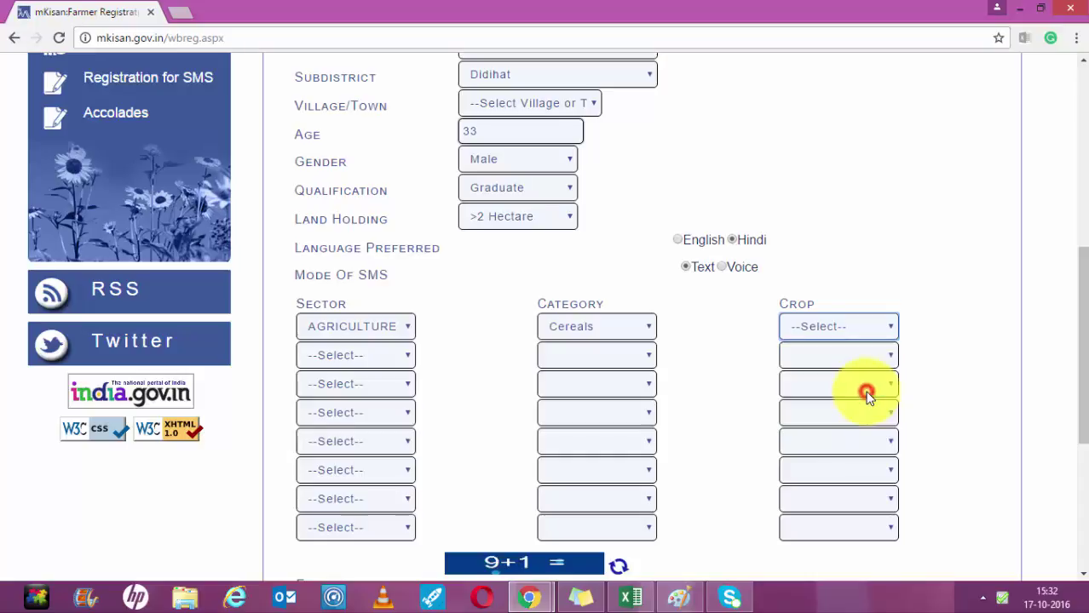
click(402, 349)
click(378, 390)
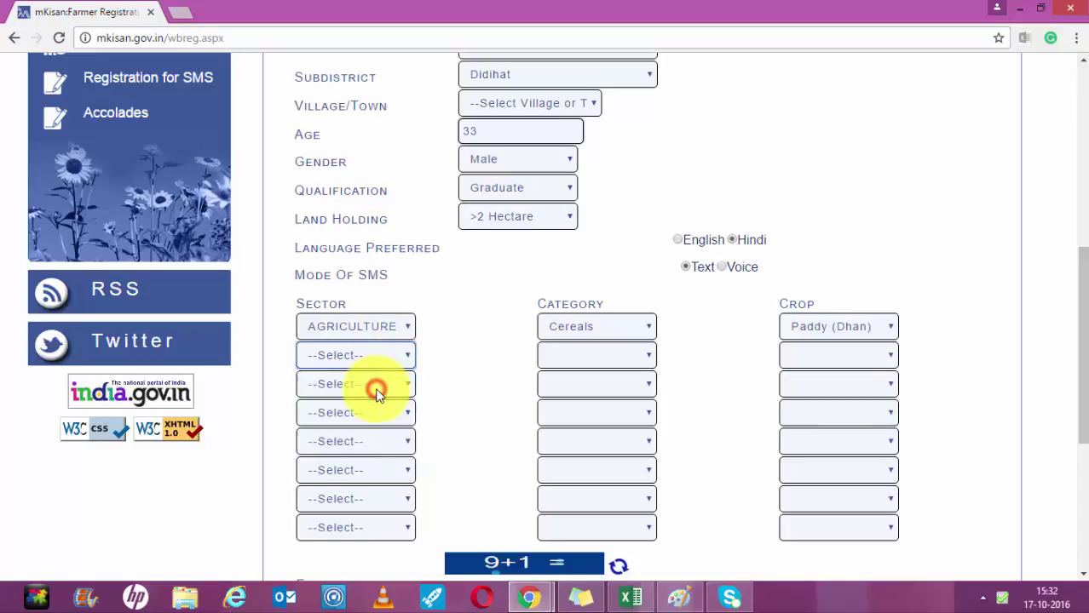
click(641, 355)
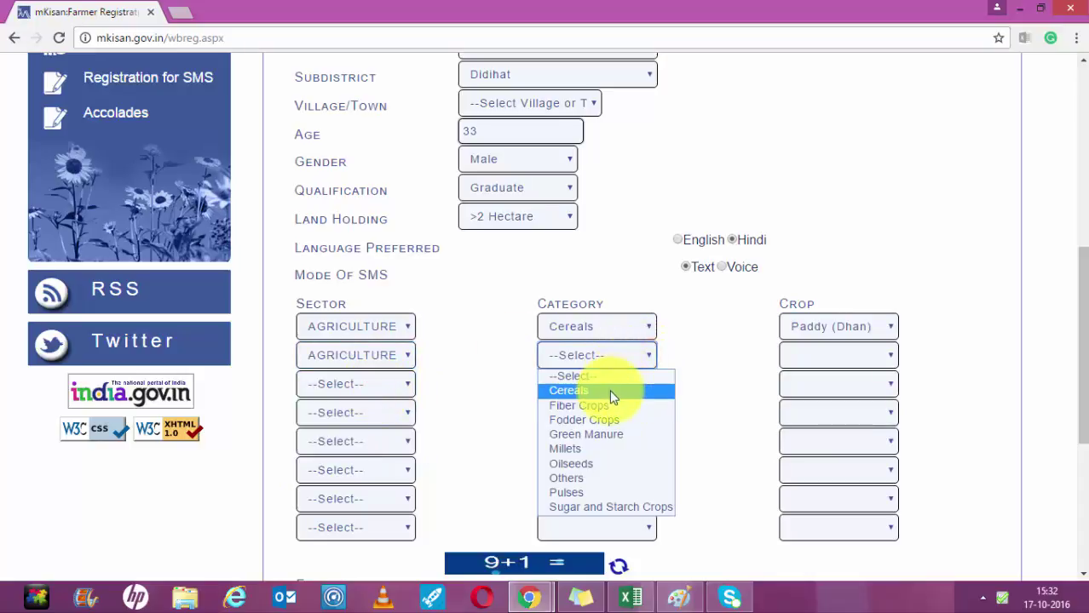
click(609, 389)
click(891, 350)
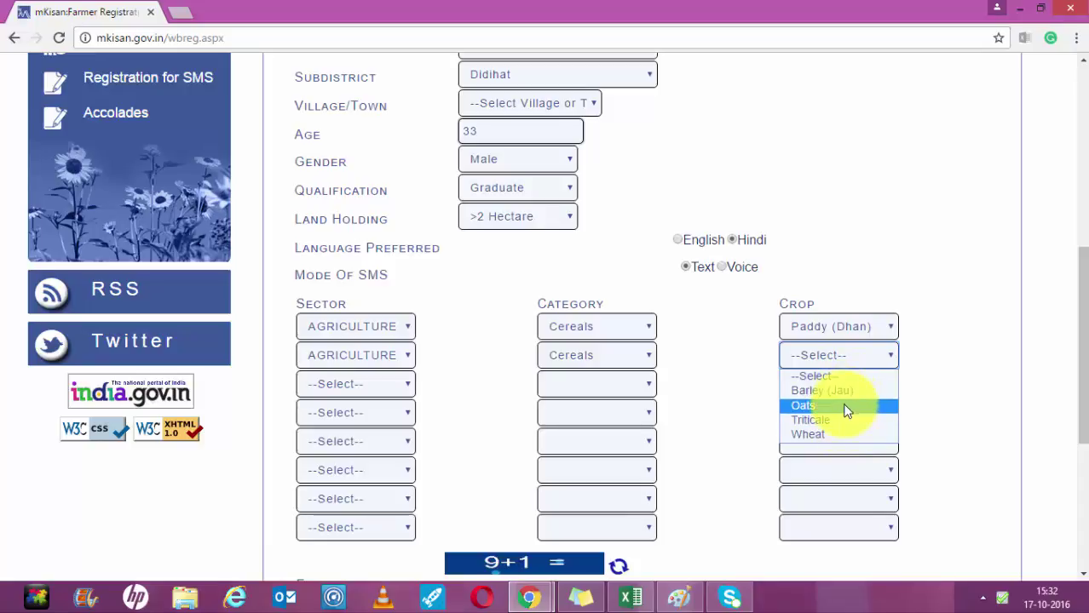
click(832, 435)
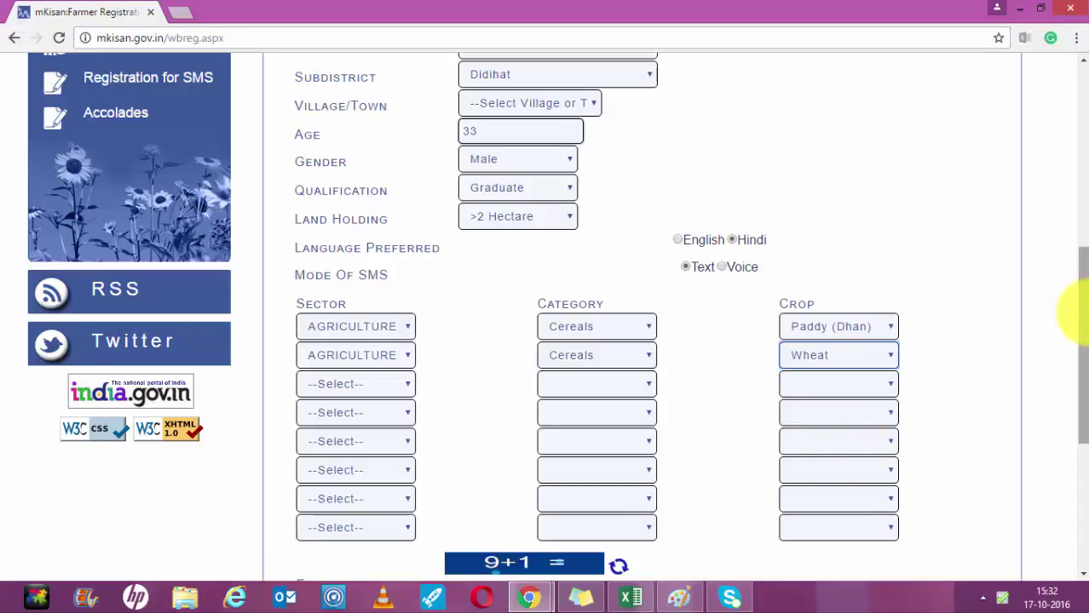
scroll(1080, 320, down, 2)
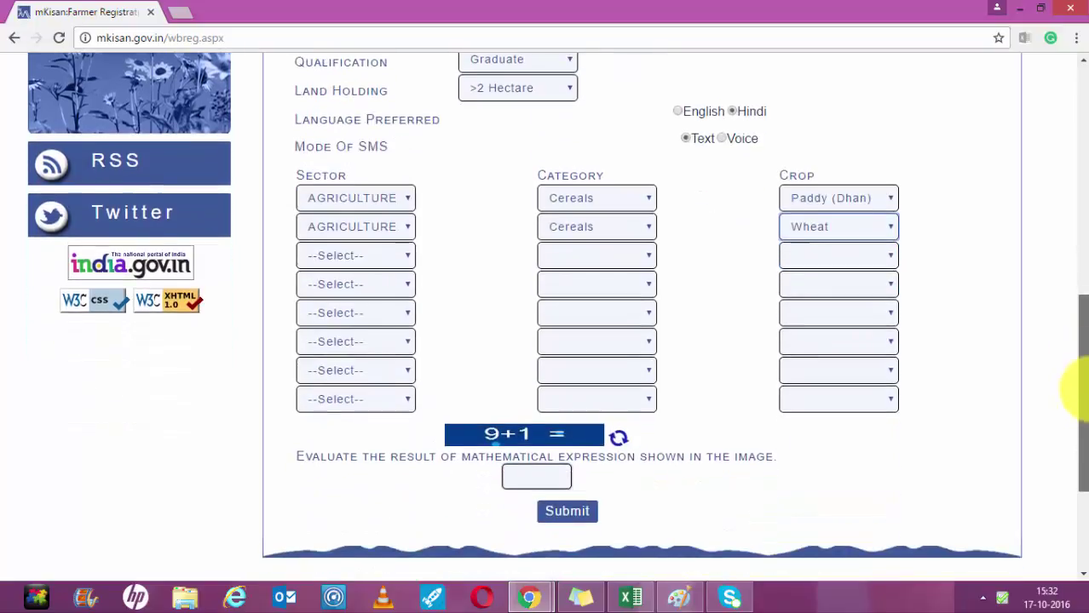
scroll(1075, 375, down, 1)
scroll(1071, 292, up, 5)
scroll(1071, 328, down, 3)
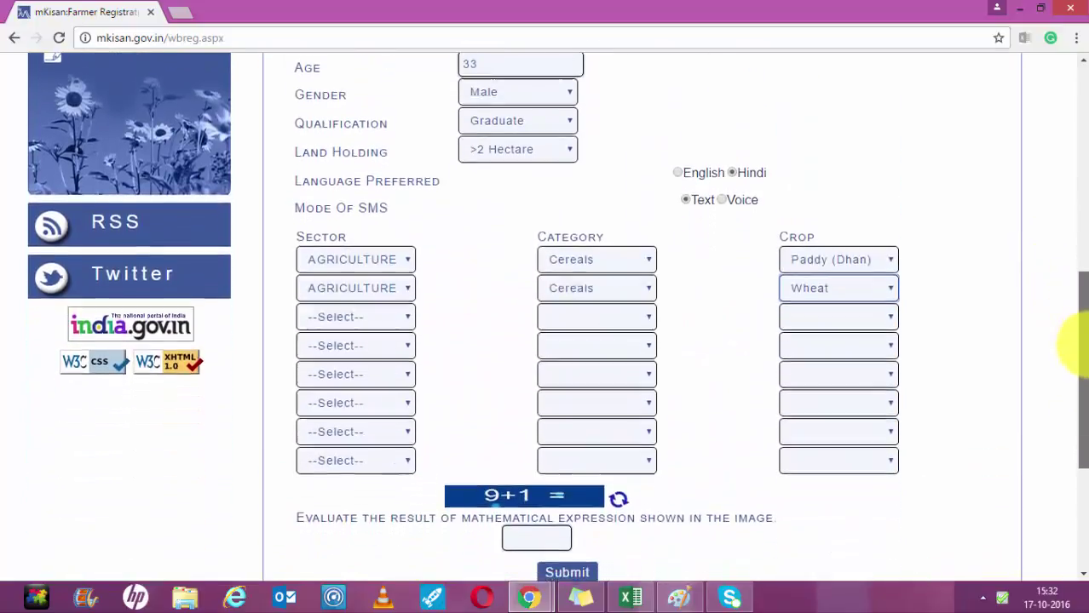
mouse_move(1088, 346)
mouse_down()
mouse_move(1085, 333)
mouse_move(1084, 344)
mouse_up()
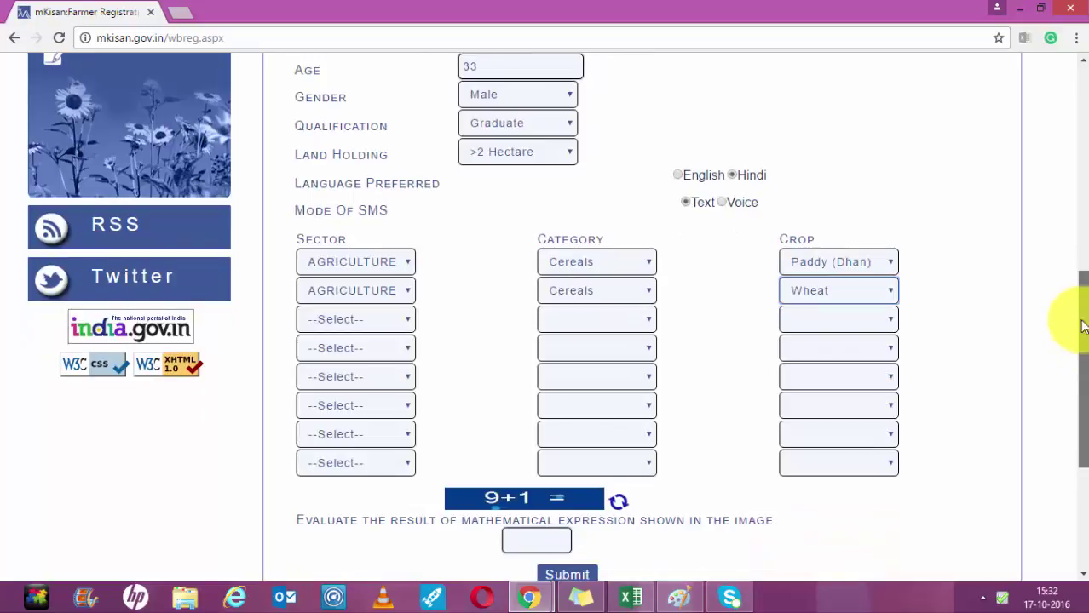
scroll(1075, 315, up, 5)
scroll(1043, 233, down, 1)
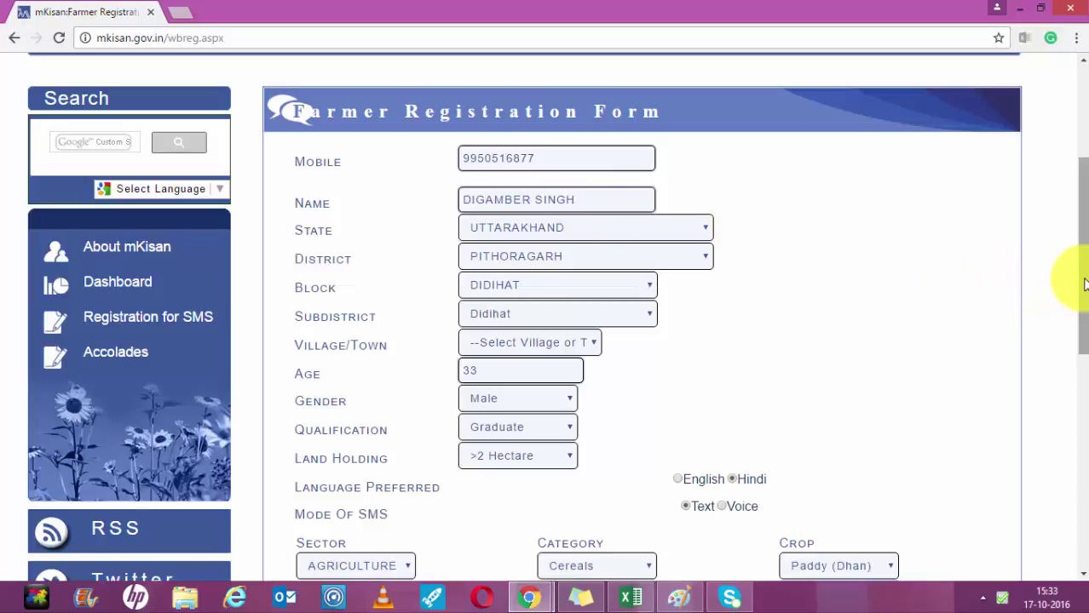
Change the village/town to Hat Tharp.
click(595, 341)
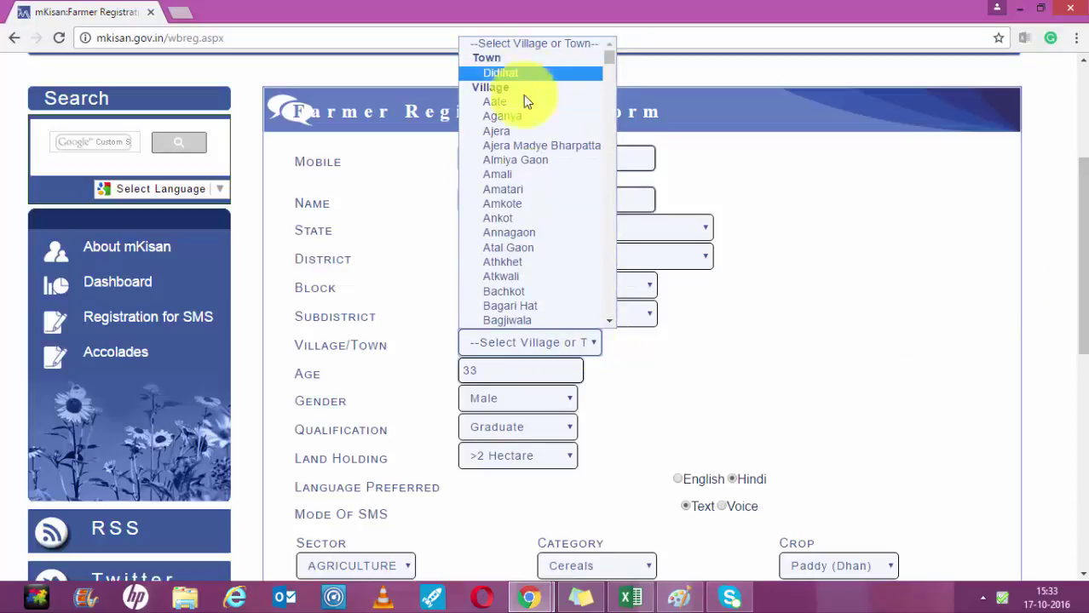
key(h)
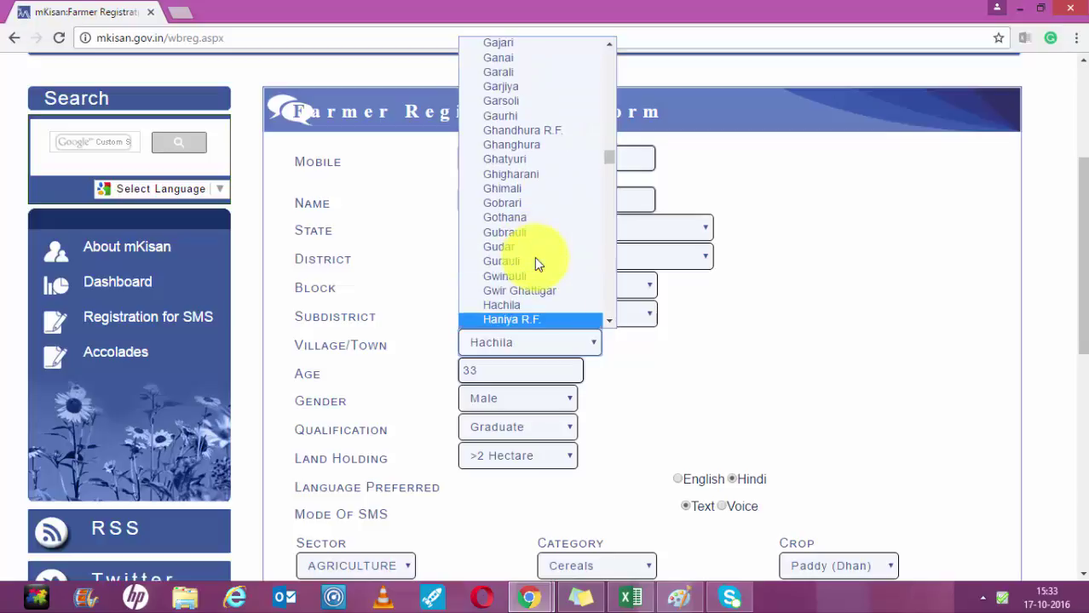
key(Down)
key(Down)
key(Down)
key(Up)
key(Up)
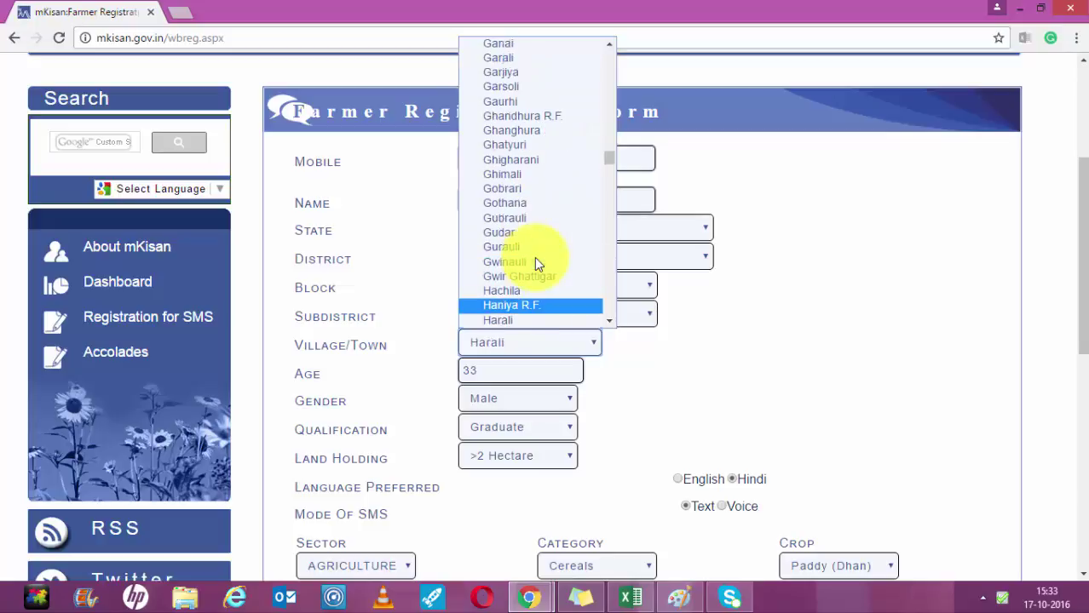
key(Down)
key(Down)
key(Down)
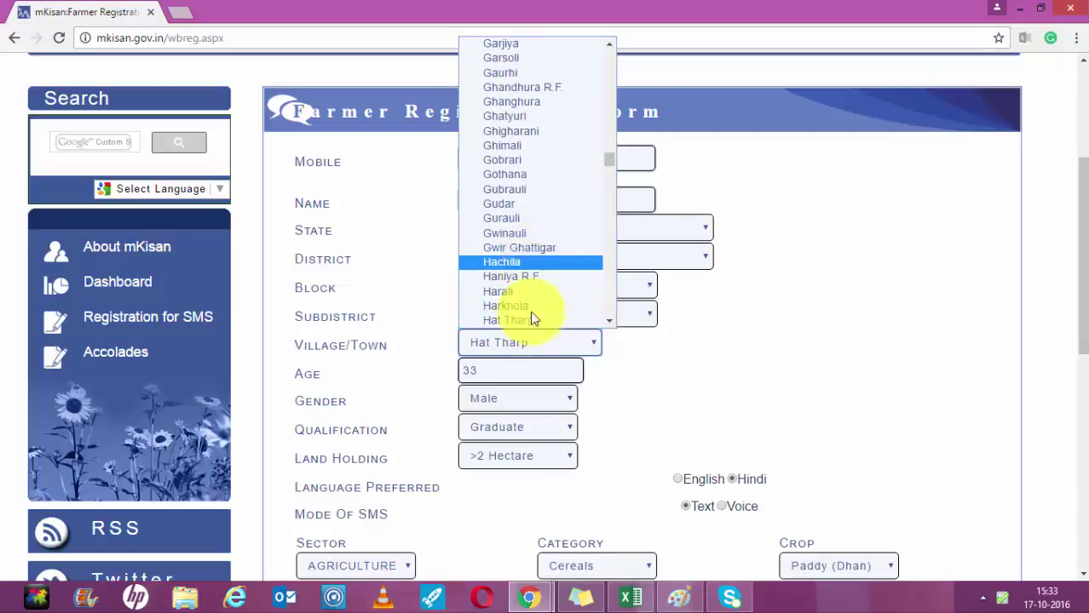
click(532, 319)
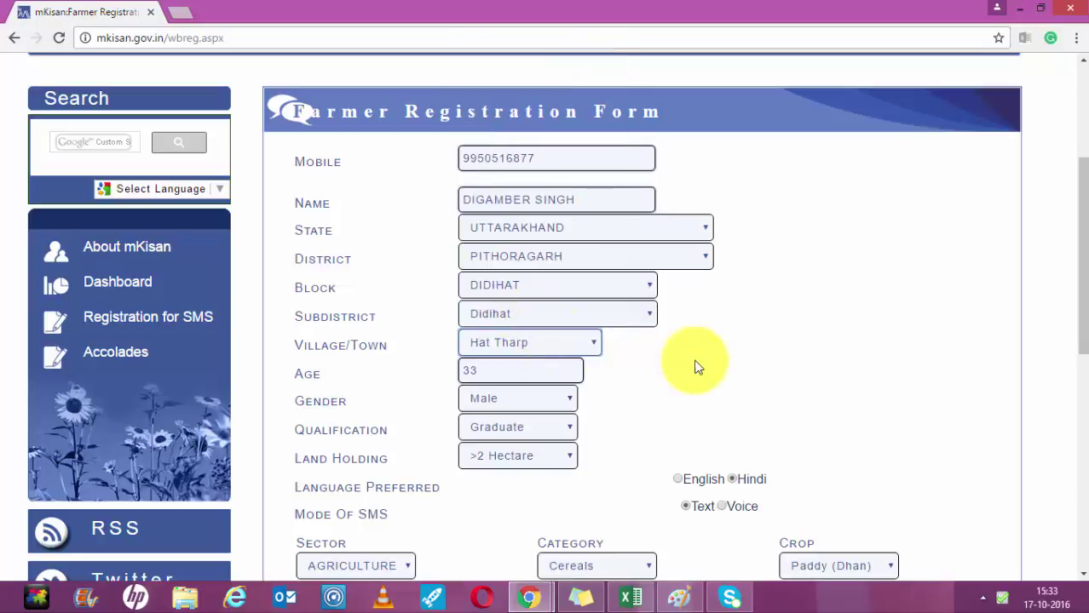
Answer the 9+1 captcha with 10 and submit the registration form.
drag(1079, 275, 960, 457)
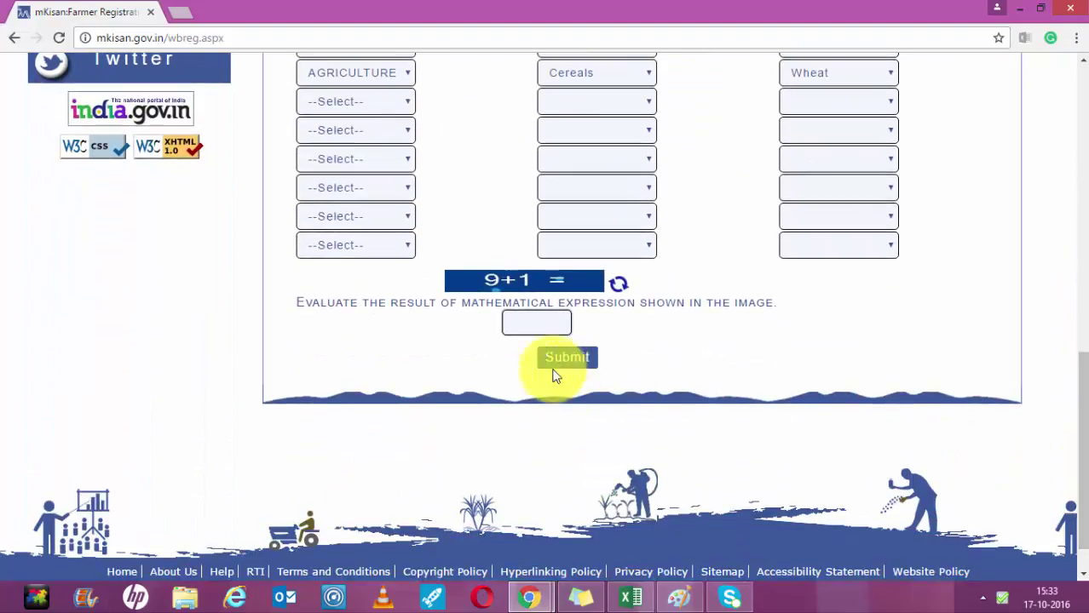
click(520, 324)
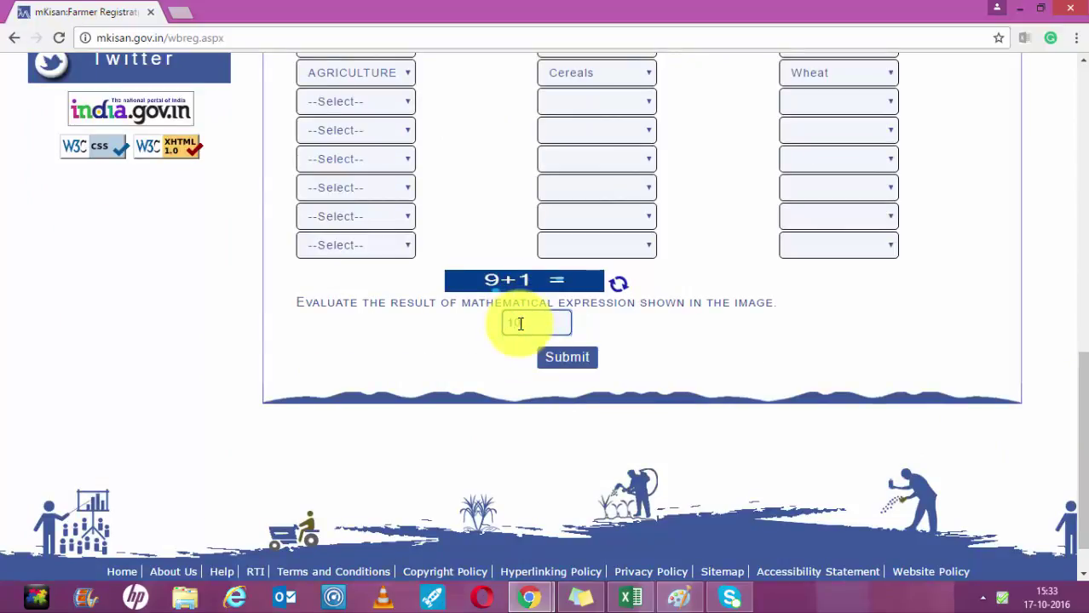
text(10)
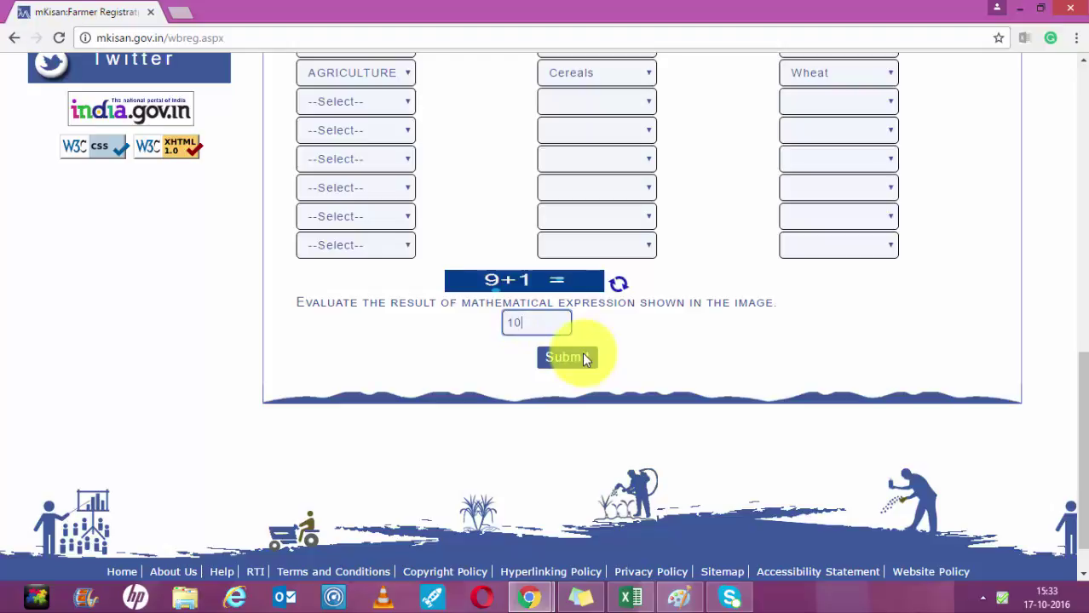
click(586, 359)
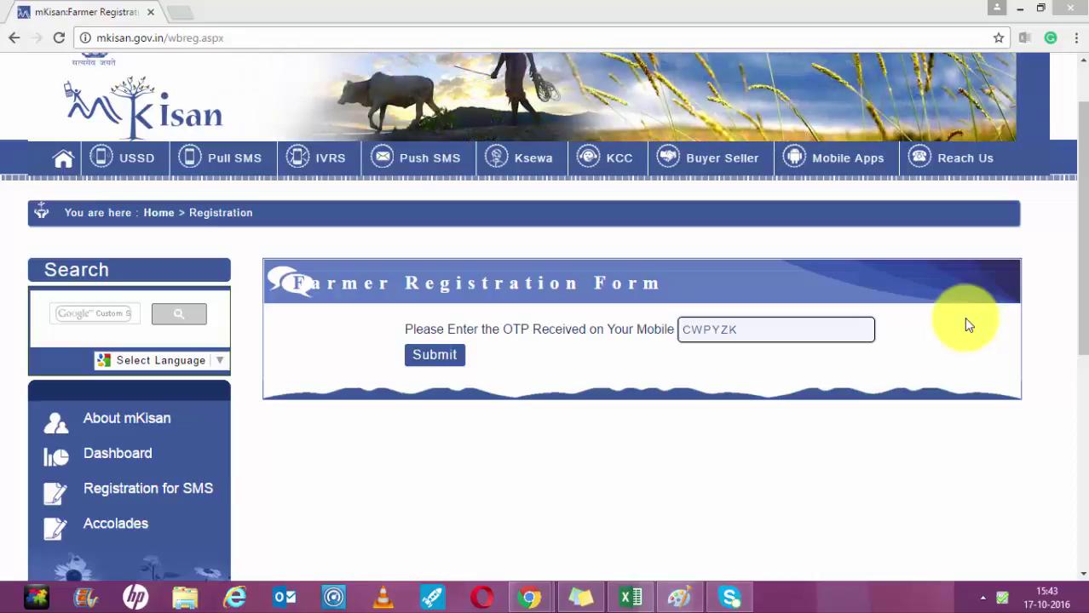
Submit the OTP and acknowledge the 'Record has been submitted successfully' alert.
click(434, 356)
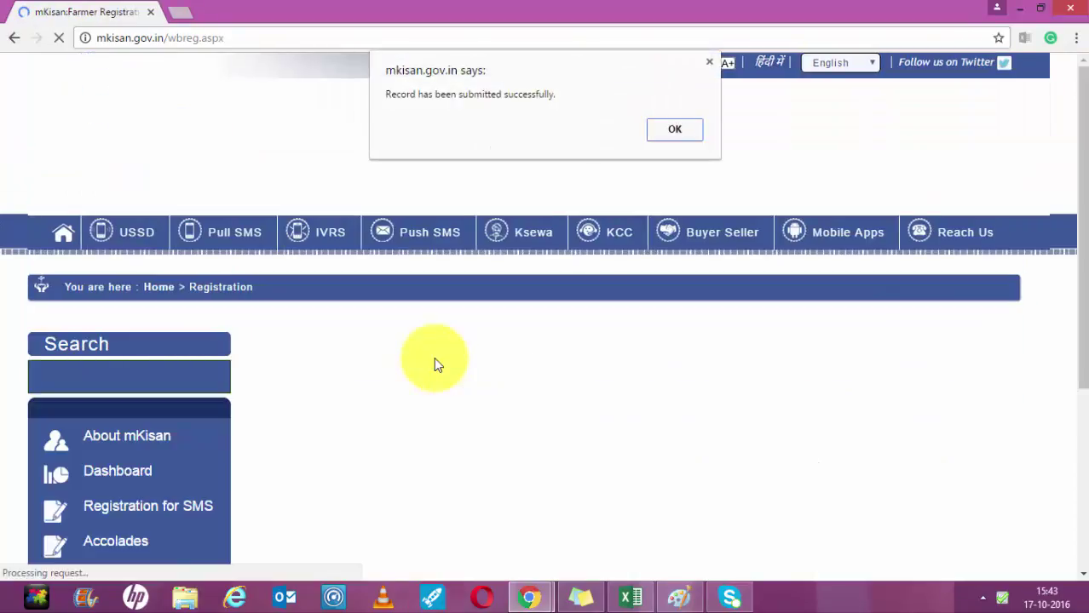
click(669, 128)
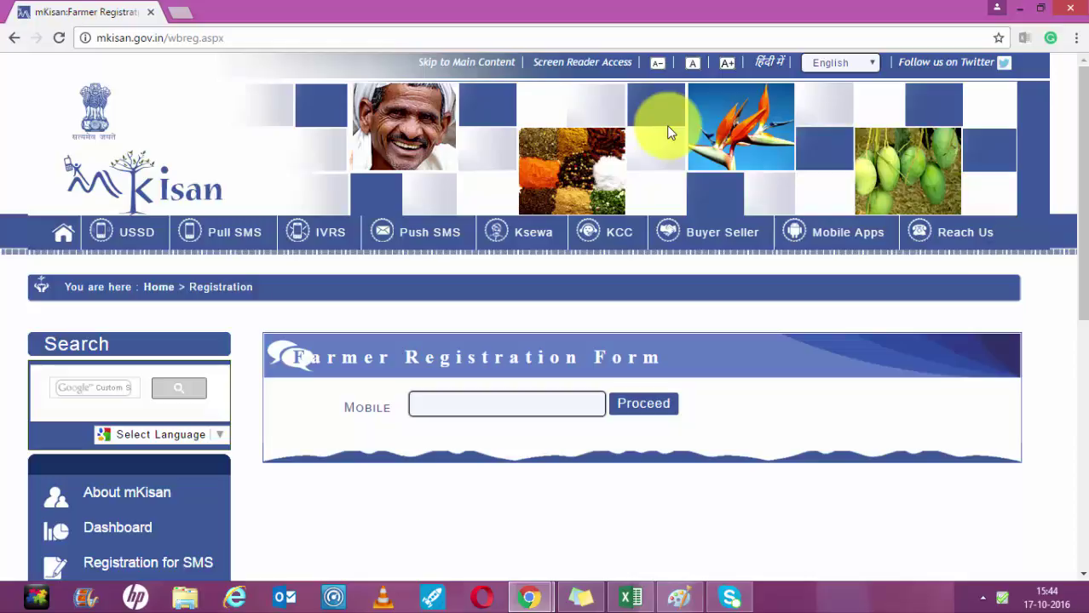
drag(1082, 161, 1070, 279)
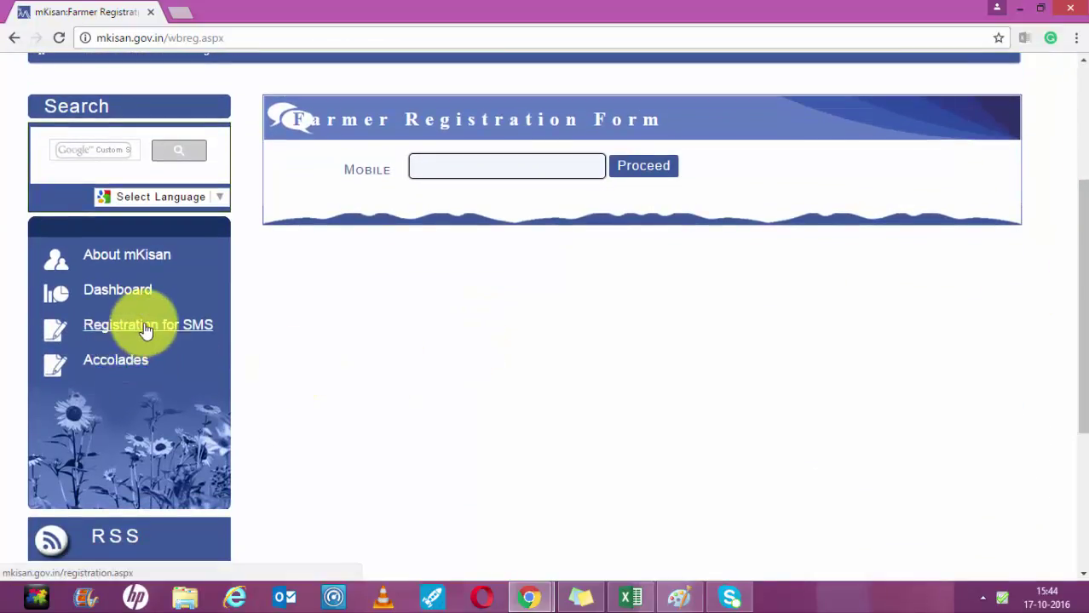
click(147, 329)
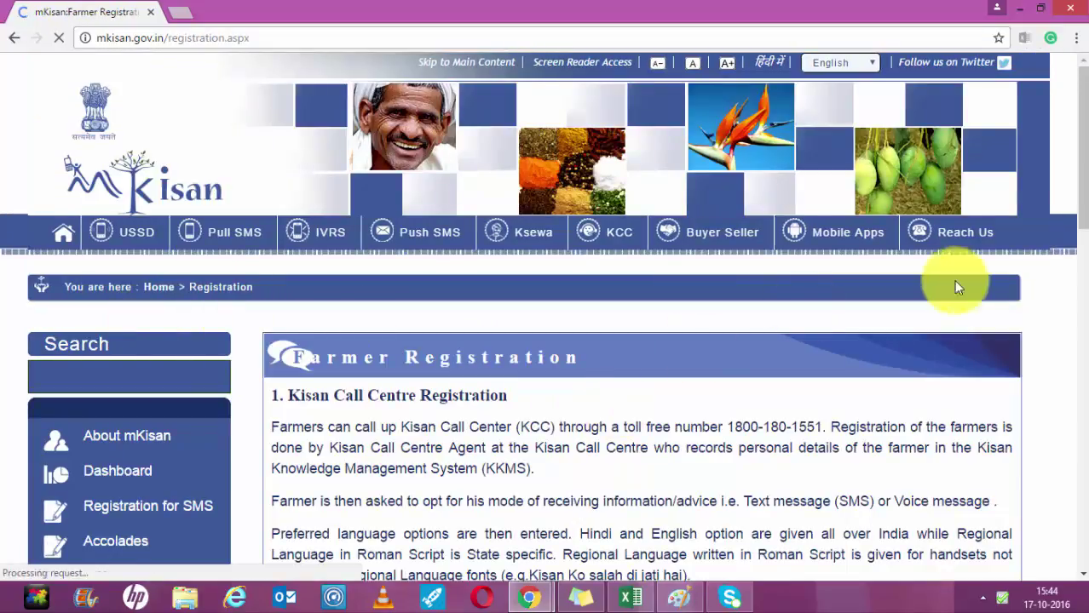
scroll(1079, 136, down, 2)
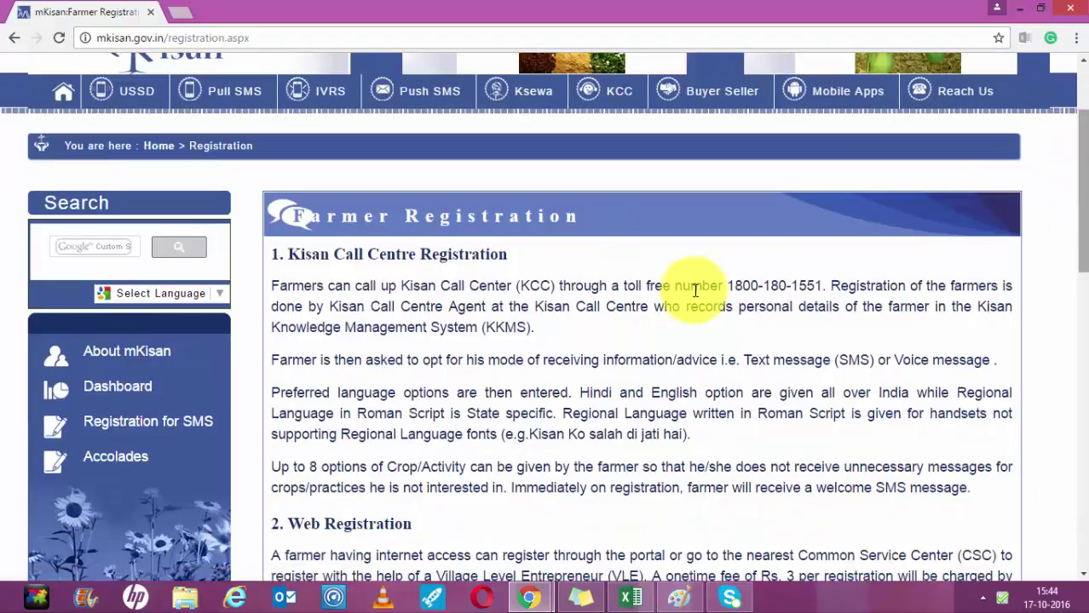
drag(728, 285, 825, 286)
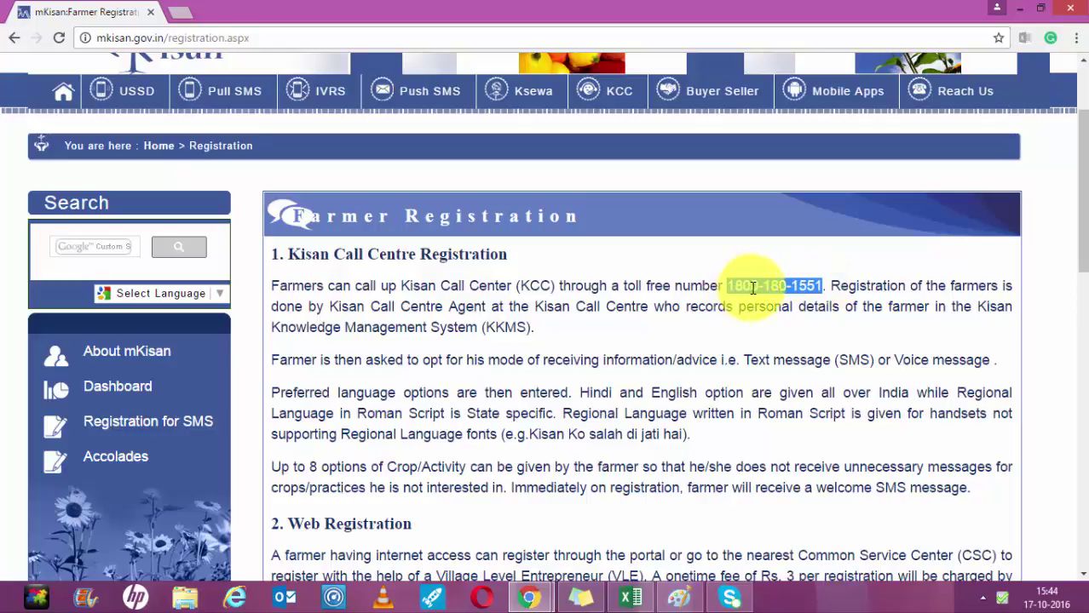
click(825, 286)
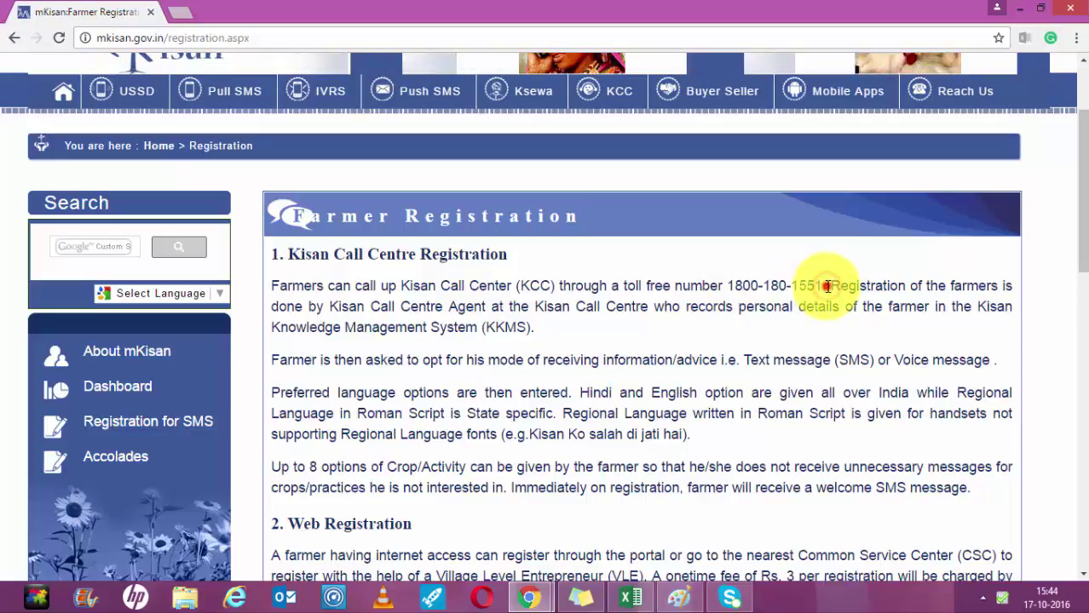
drag(826, 287, 735, 286)
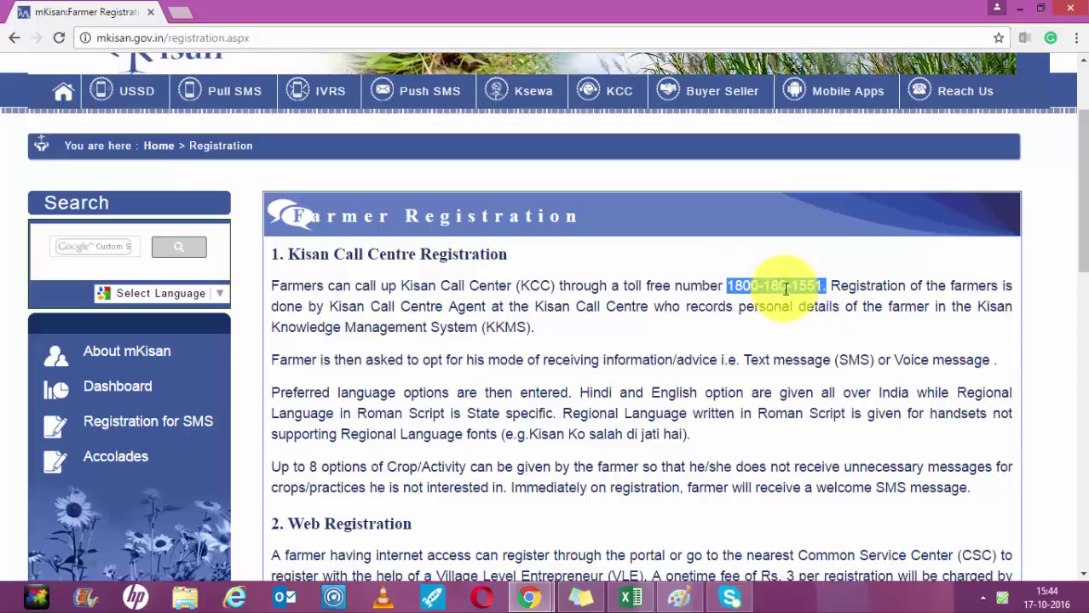
drag(1083, 206, 1076, 165)
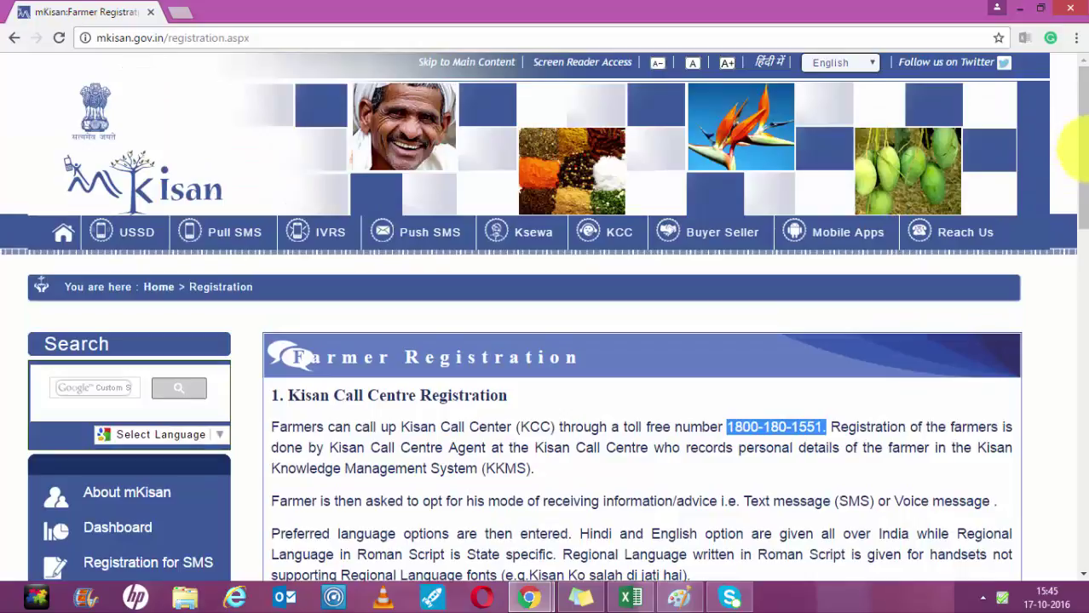
mouse_move(1083, 145)
mouse_down()
mouse_move(1084, 166)
mouse_move(1083, 152)
mouse_up()
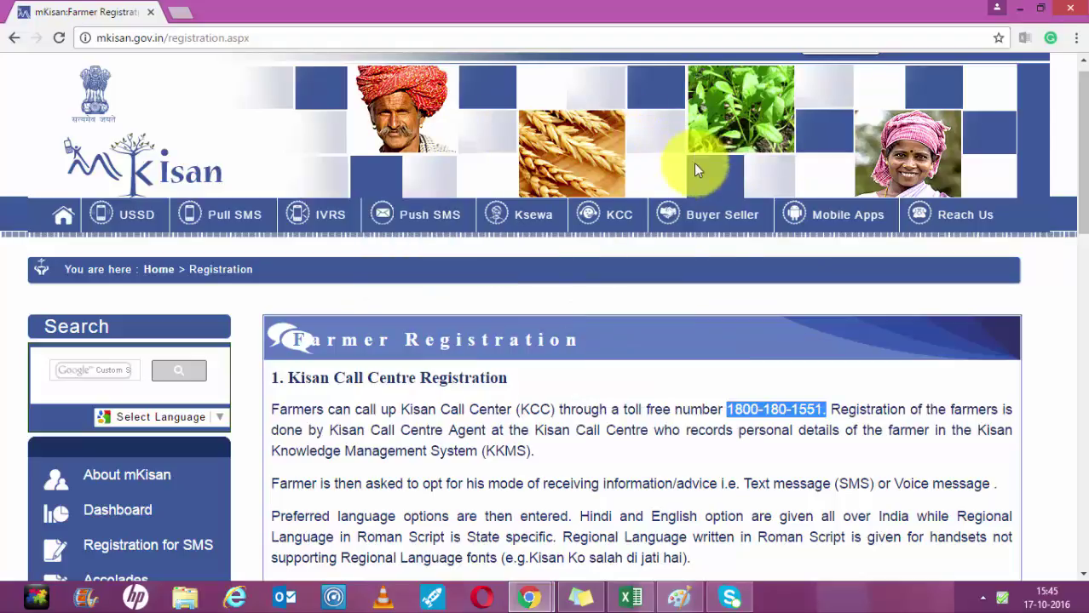
Open New Buyer Registration from the Buyer Seller menu.
mouse_move(720, 216)
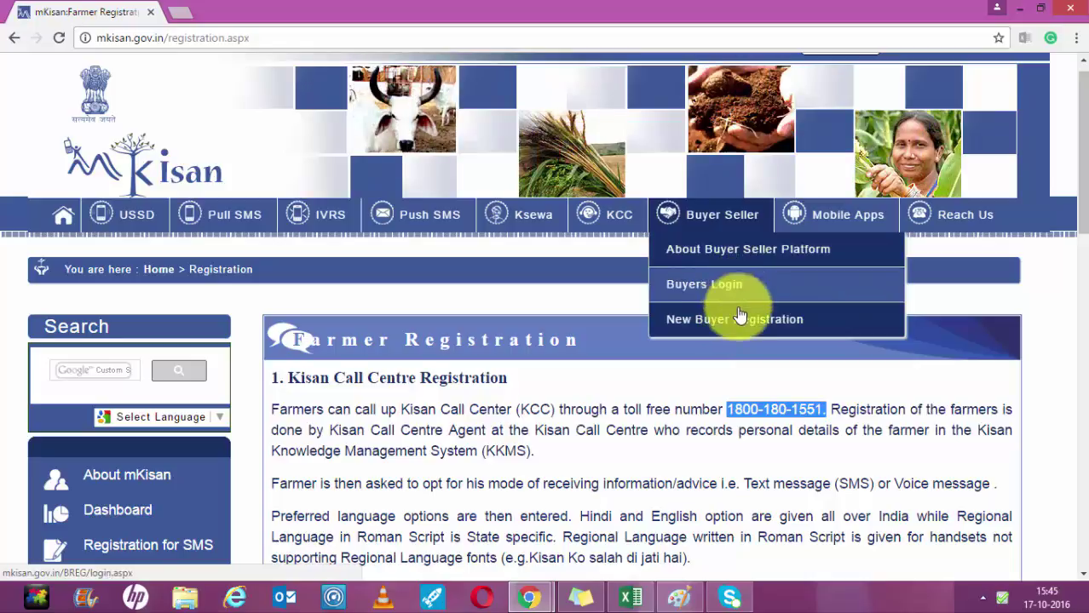
click(740, 318)
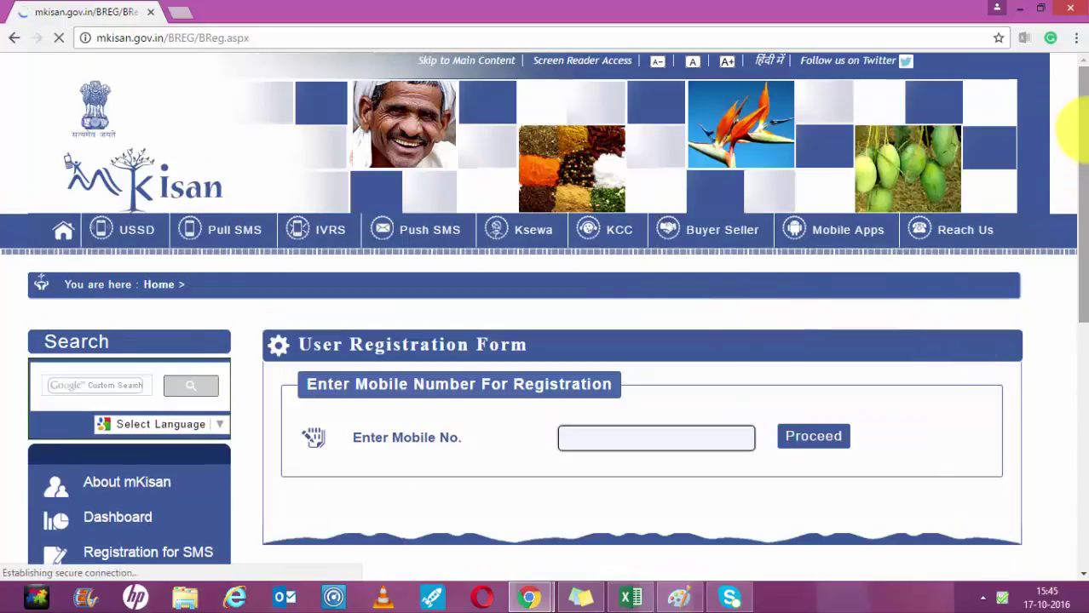
drag(1080, 127, 899, 158)
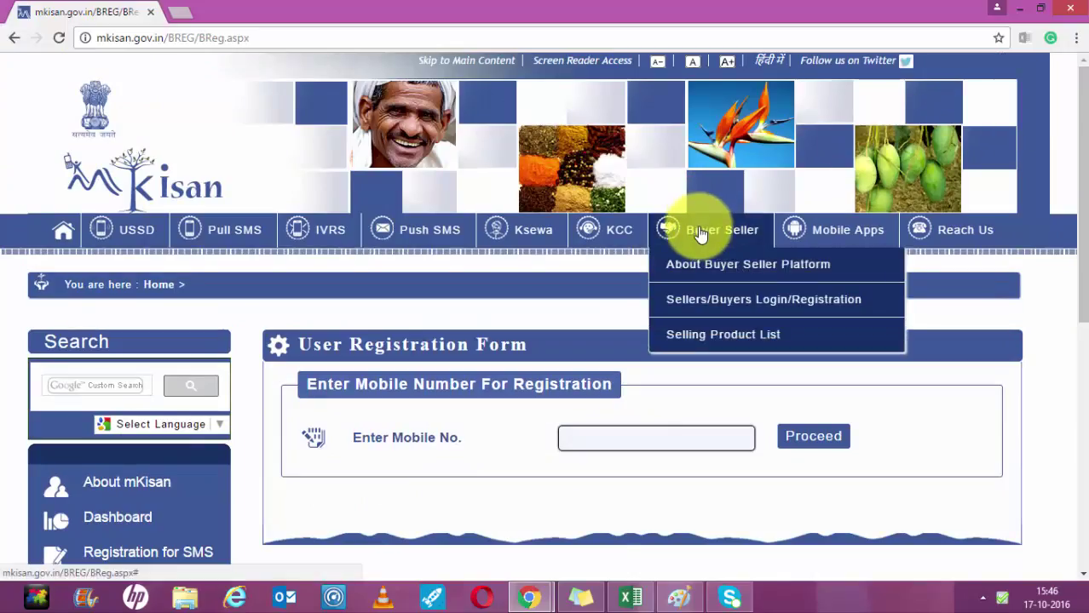